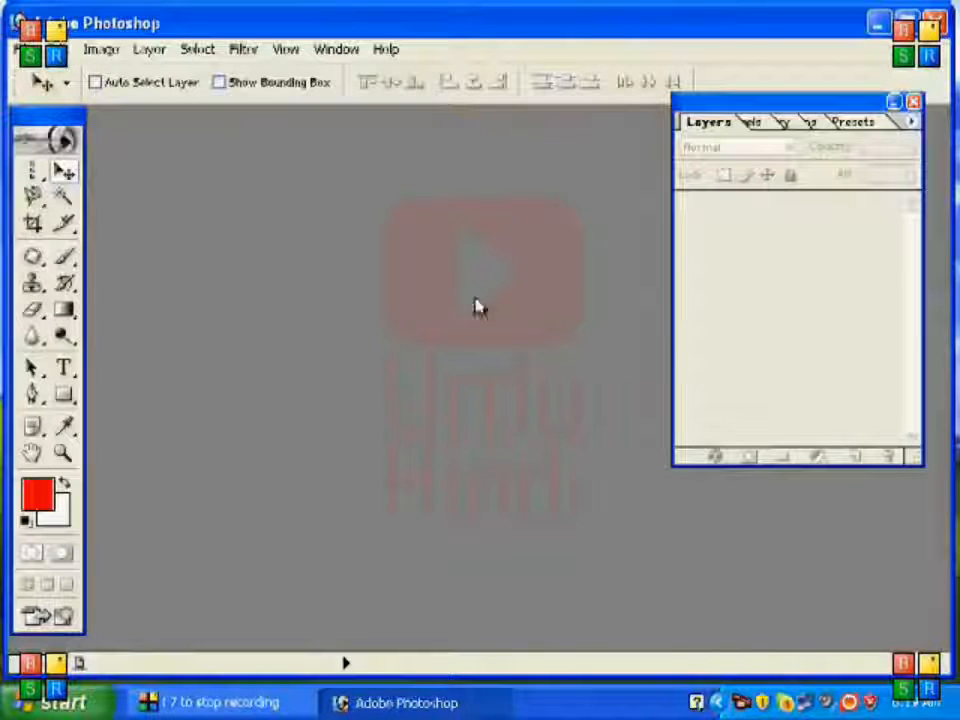
Browse to the Pakistani Bride folder on Local Disk (D:) for opening an image and show its files as thumbnails
{"action": "double_click", "coordinate": [365, 373]}
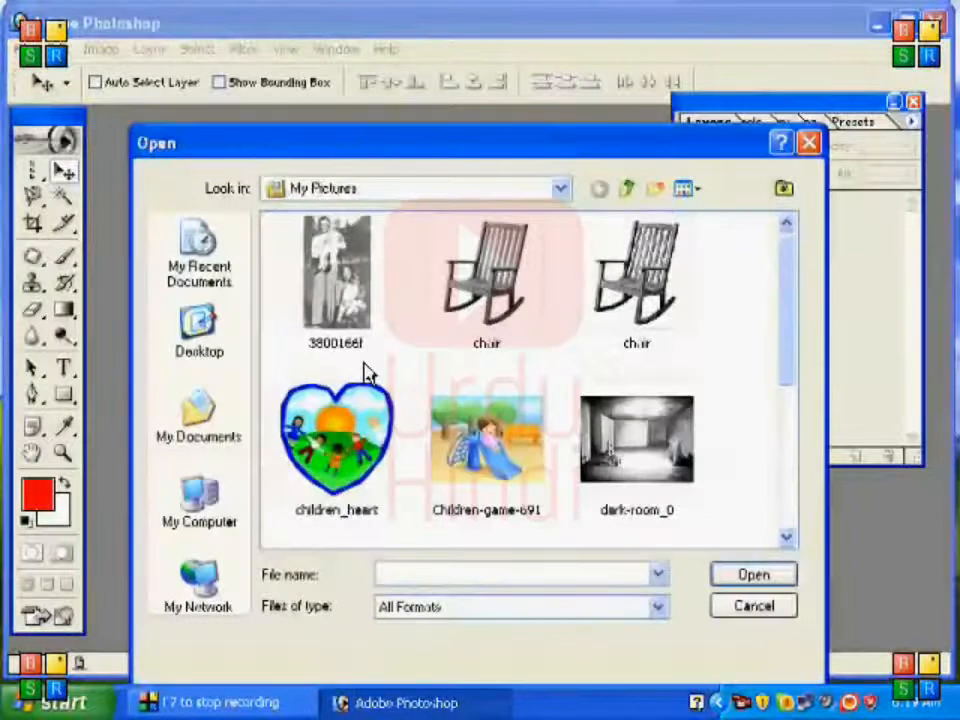
{"action": "left_click", "coordinate": [354, 200]}
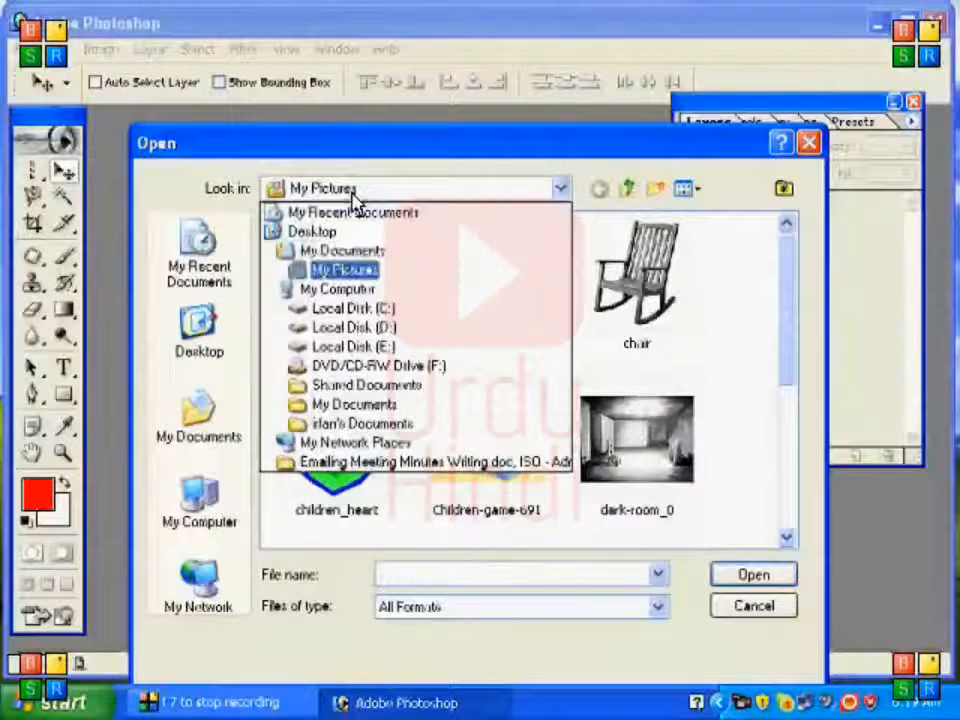
{"action": "left_click", "coordinate": [366, 328]}
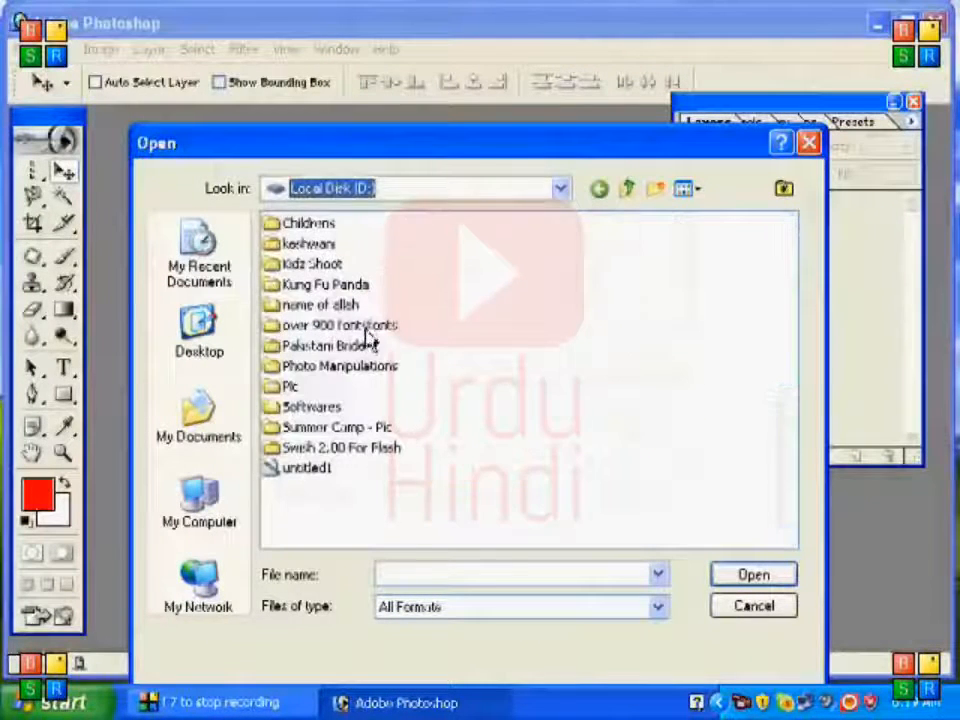
{"action": "double_click", "coordinate": [311, 350]}
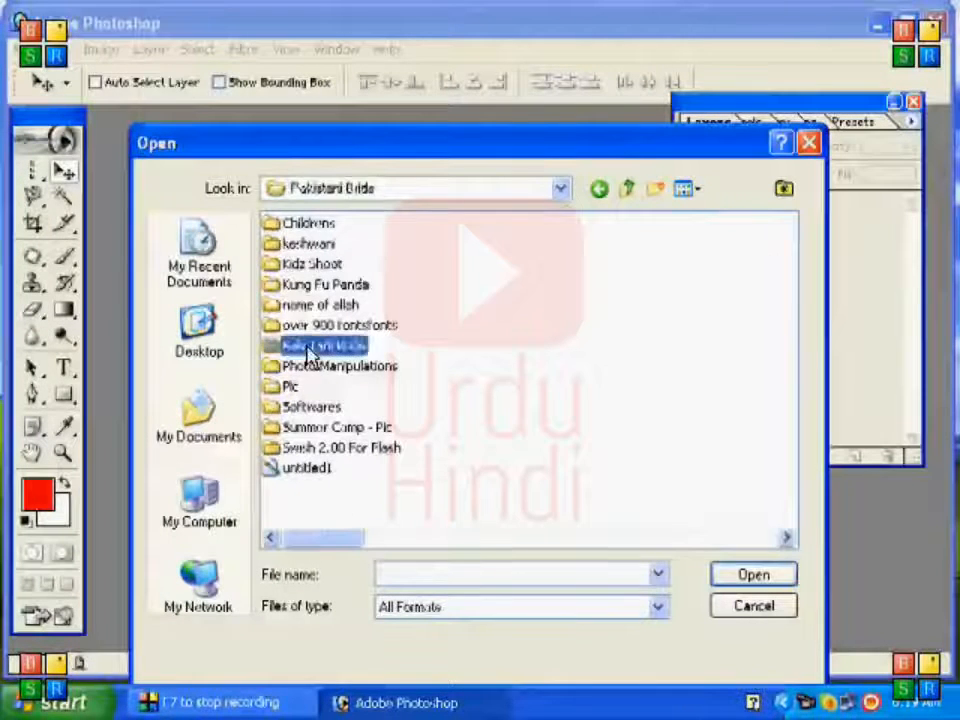
{"action": "left_click", "coordinate": [686, 188]}
{"action": "left_click", "coordinate": [705, 213]}
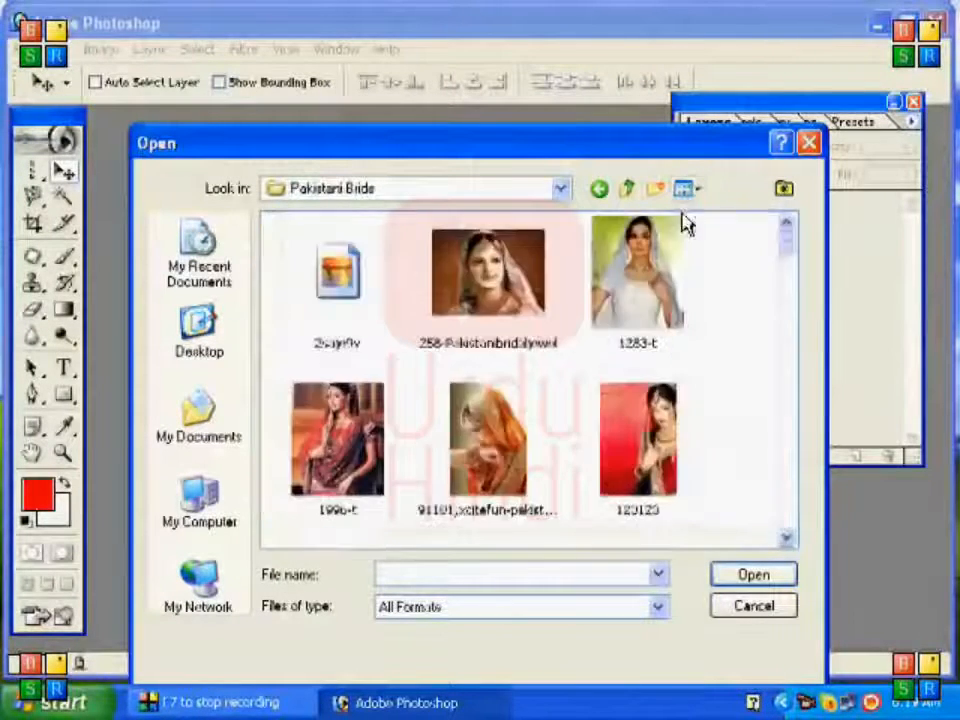
{"action": "double_click", "coordinate": [461, 300]}
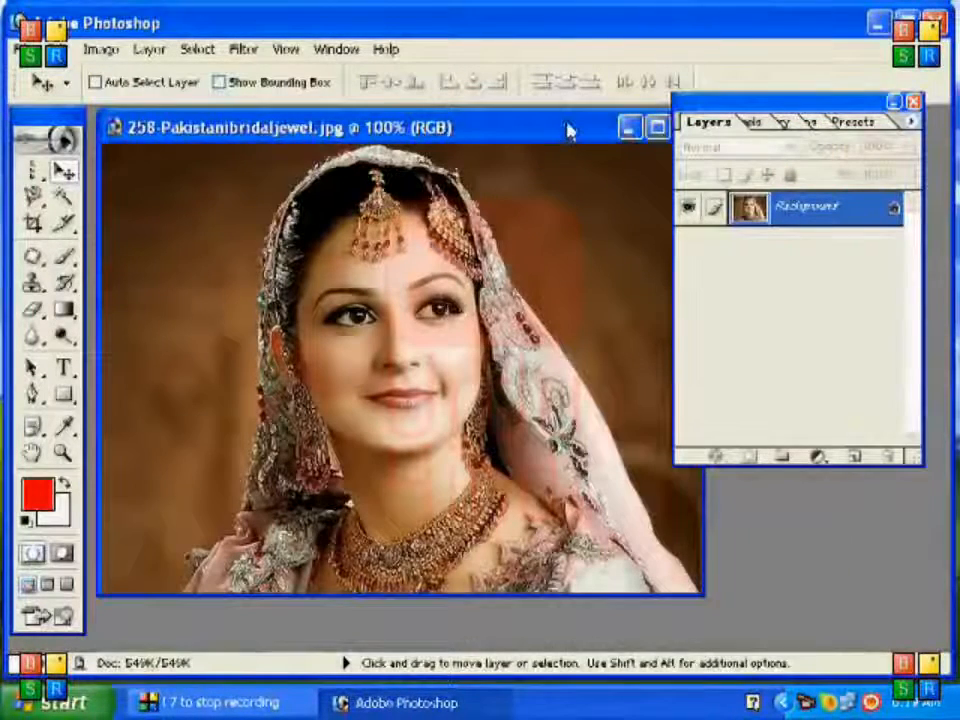
{"action": "mouse_move", "coordinate": [568, 129]}
{"action": "left_mouse_down"}
{"action": "mouse_move", "coordinate": [542, 141]}
{"action": "mouse_move", "coordinate": [565, 140]}
{"action": "left_mouse_up"}
{"action": "left_click", "coordinate": [626, 139]}
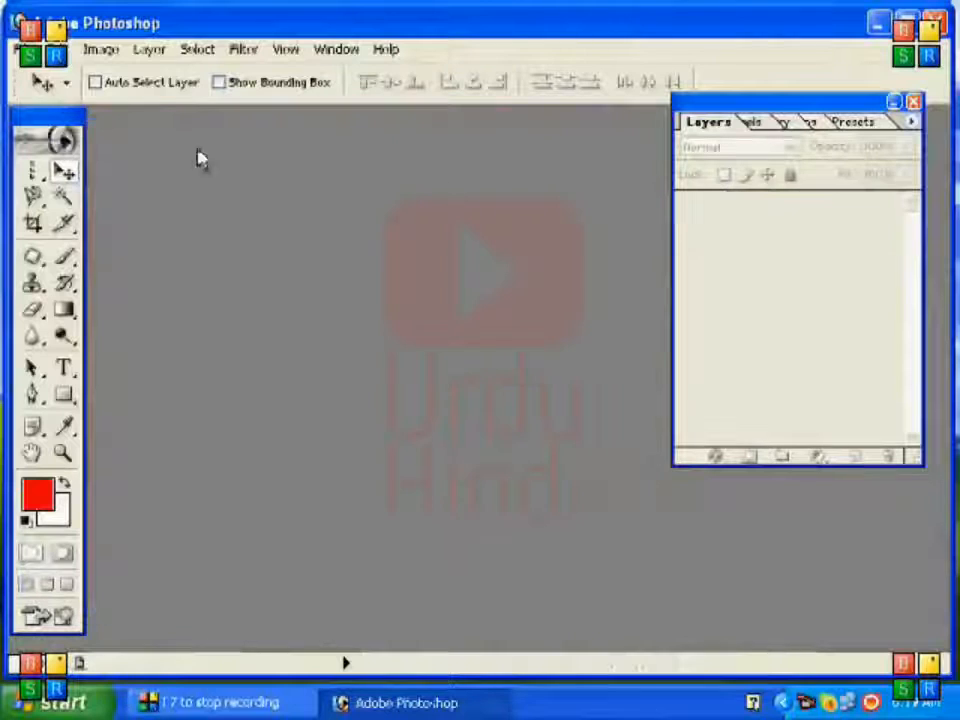
Open 91181,xcitefun-pakistani-bridal-dresses-2.jpg from the Pakistani Bride folder, using the thumbnail view, and maximize its window
{"action": "left_click", "coordinate": [28, 48]}
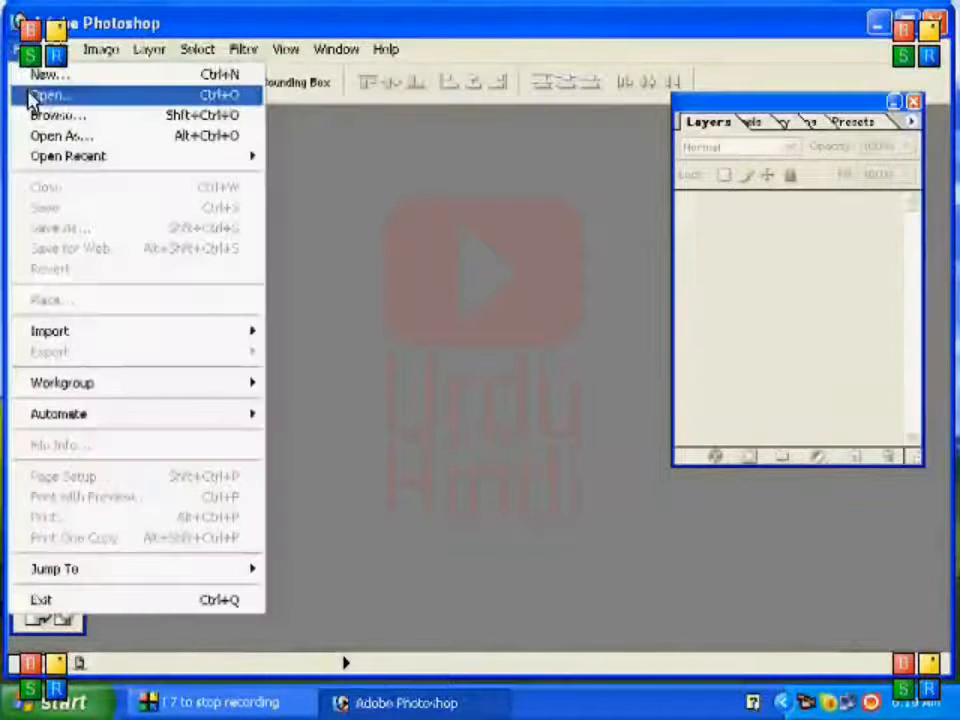
{"action": "left_click", "coordinate": [36, 94]}
{"action": "left_click", "coordinate": [521, 196]}
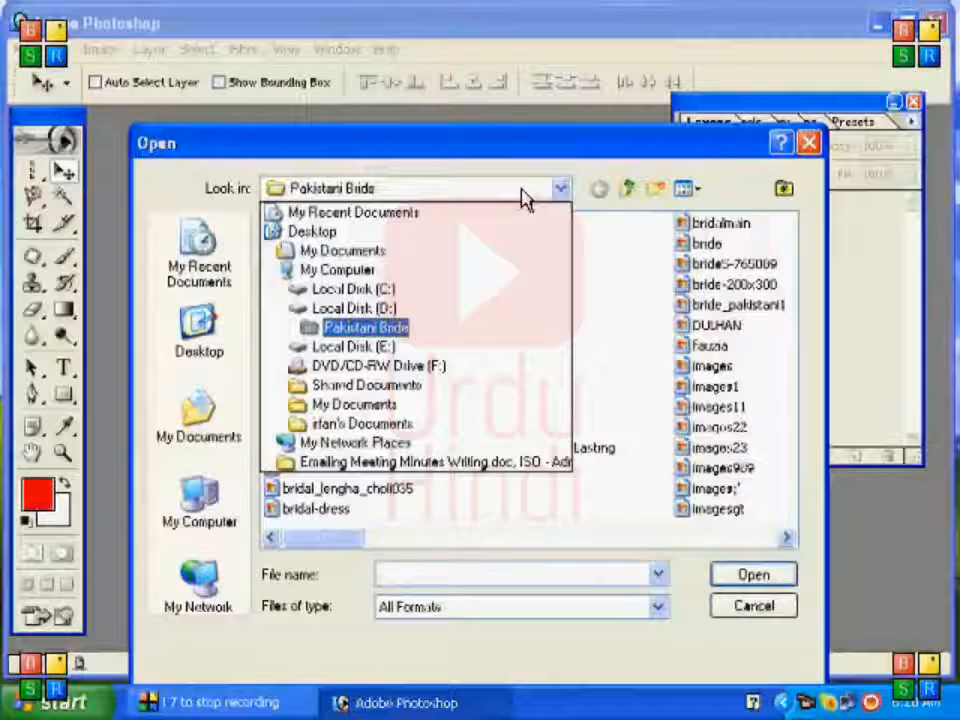
{"action": "left_click", "coordinate": [471, 331]}
{"action": "left_click", "coordinate": [688, 190]}
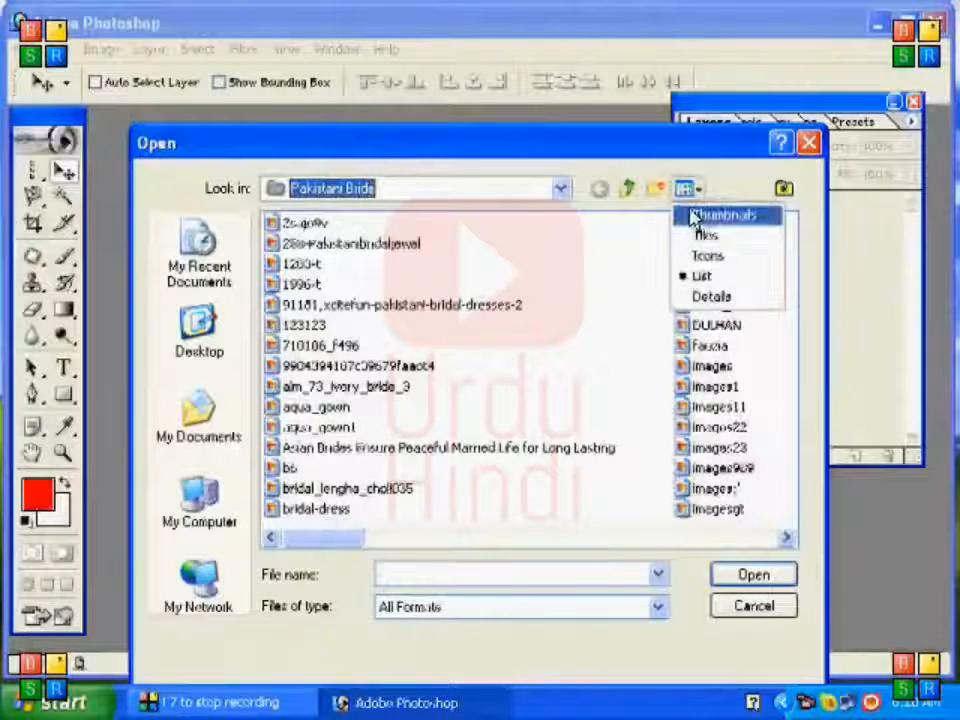
{"action": "left_click", "coordinate": [716, 213]}
{"action": "double_click", "coordinate": [476, 439]}
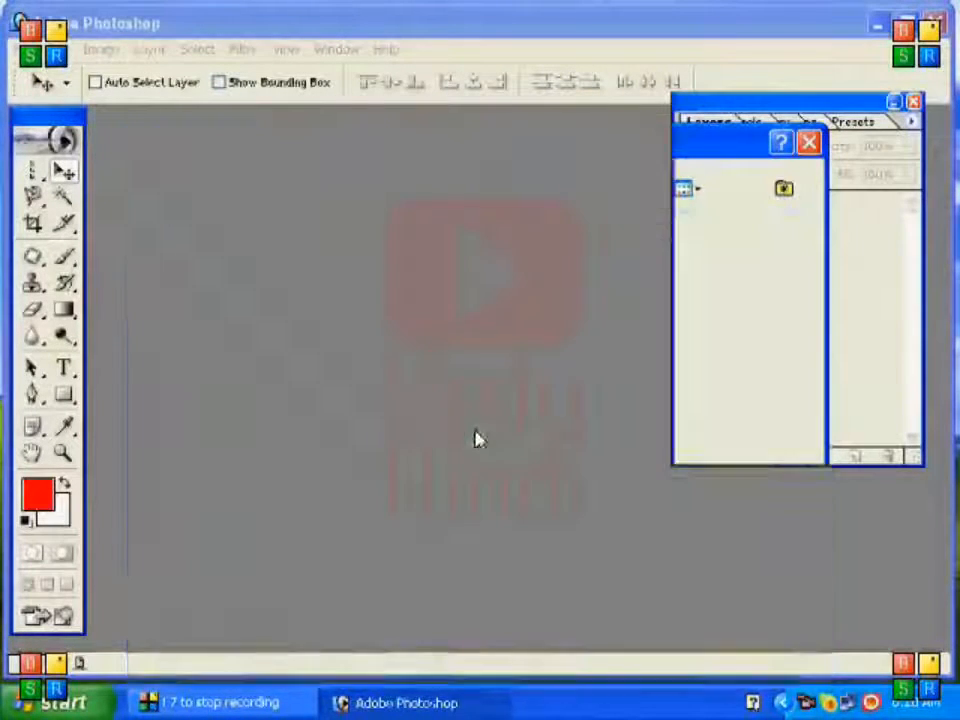
{"action": "left_click", "coordinate": [323, 127]}
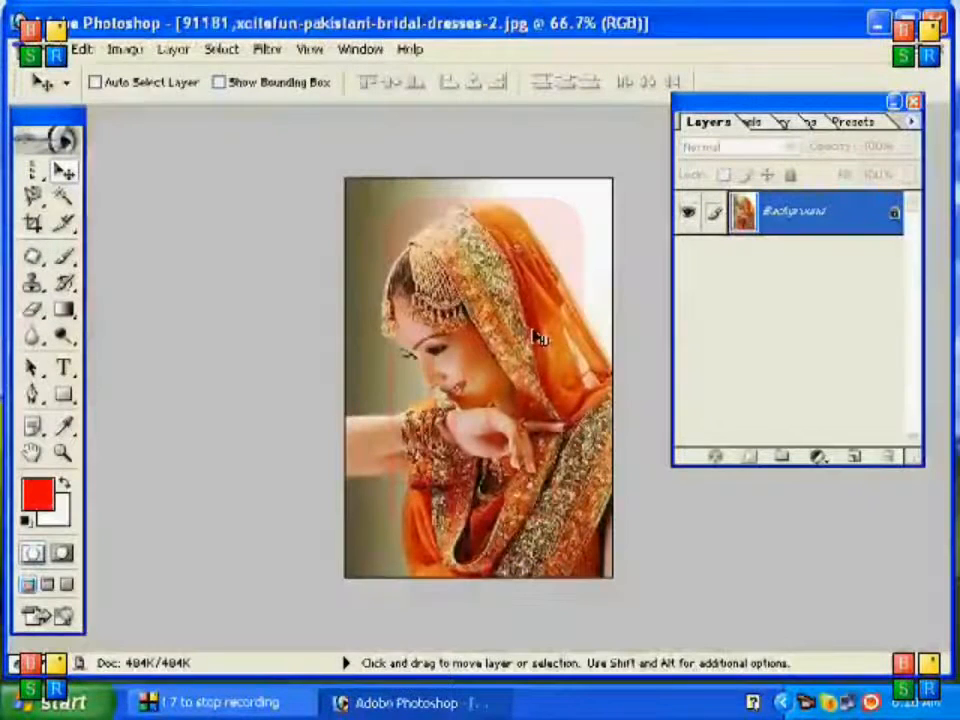
Duplicate the Background layer under the default name and hide the original, leaving only the copy visible
{"action": "key", "text": "ctrl+0"}
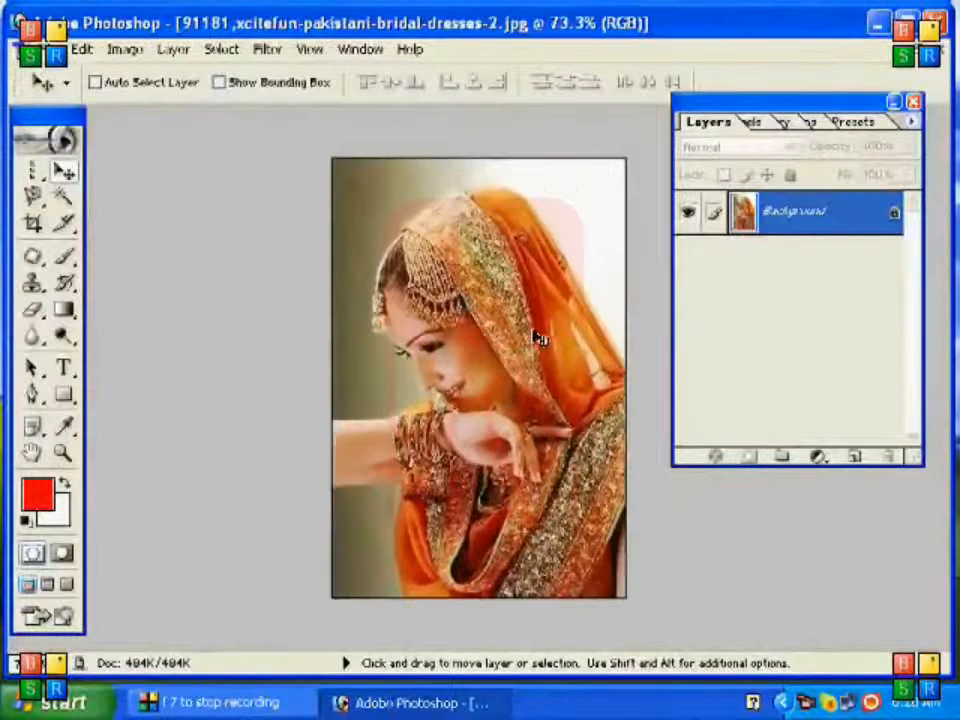
{"action": "key", "text": "ctrl+0"}
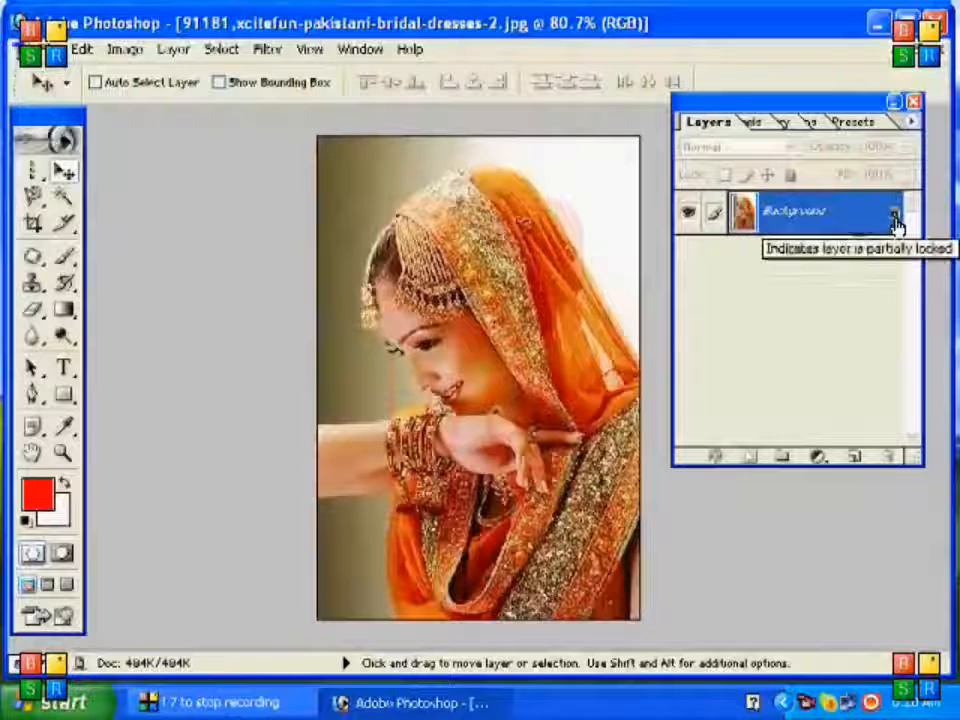
{"action": "right_click", "coordinate": [793, 228]}
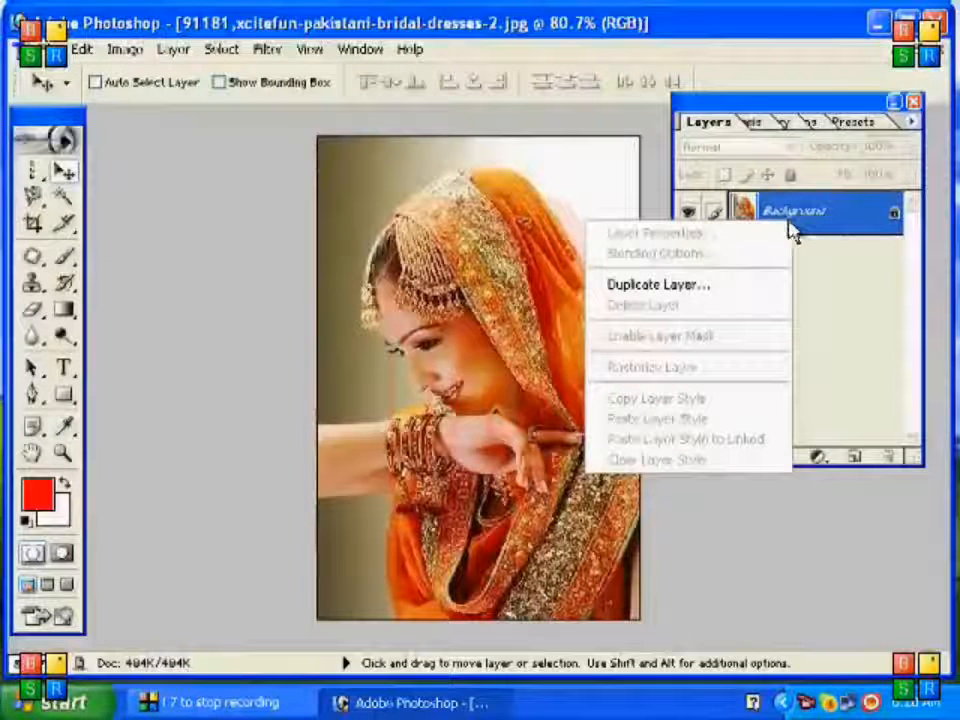
{"action": "left_click", "coordinate": [754, 287]}
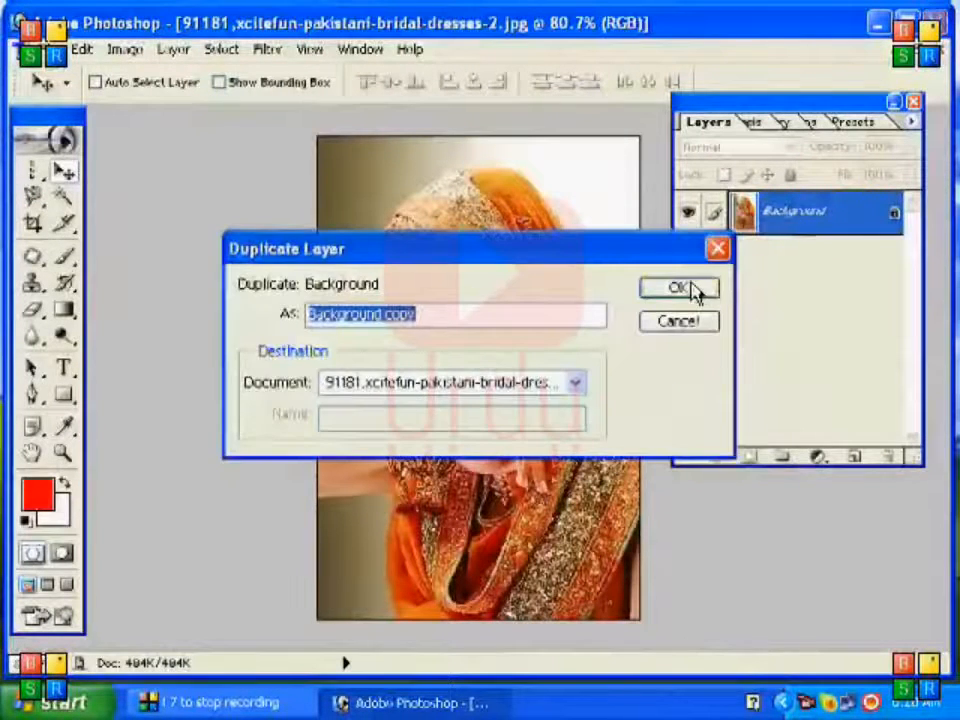
{"action": "left_click", "coordinate": [679, 288]}
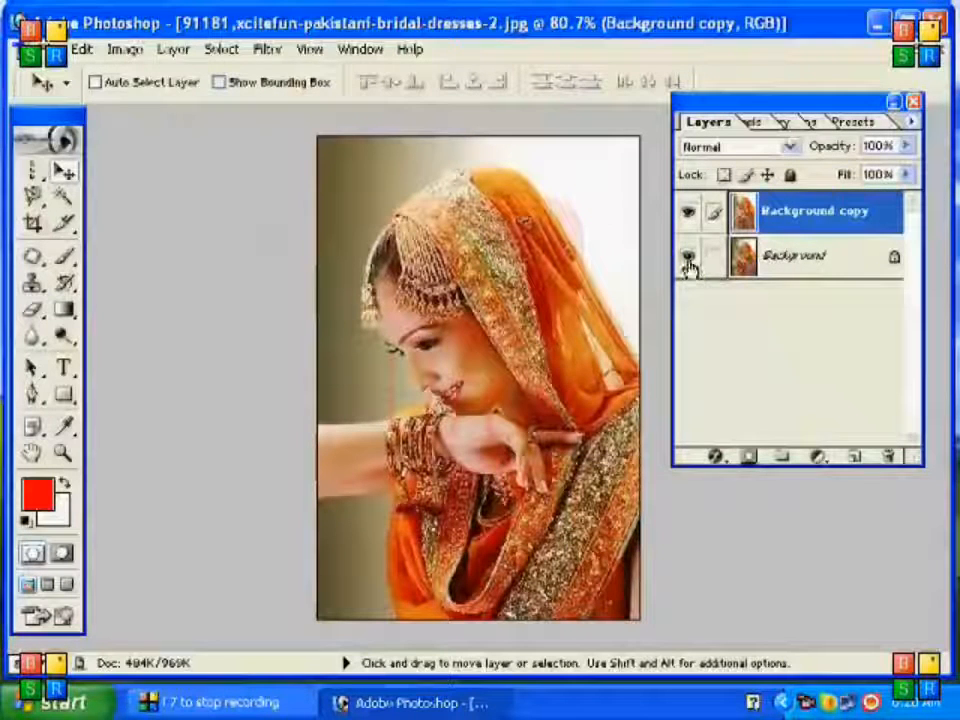
{"action": "left_click", "coordinate": [688, 259]}
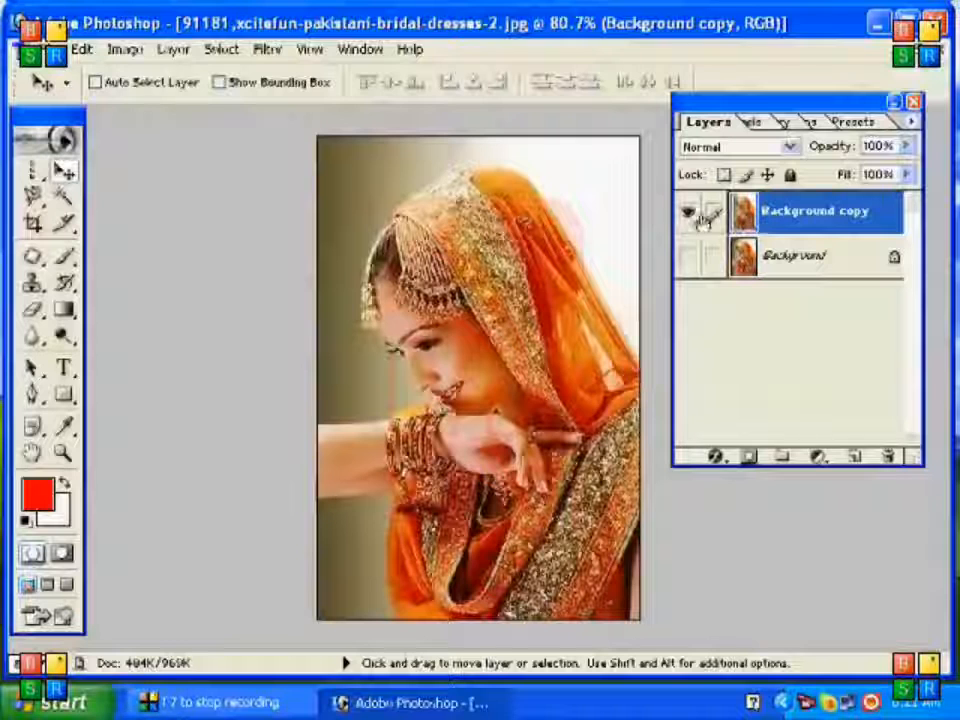
{"action": "left_click", "coordinate": [688, 218]}
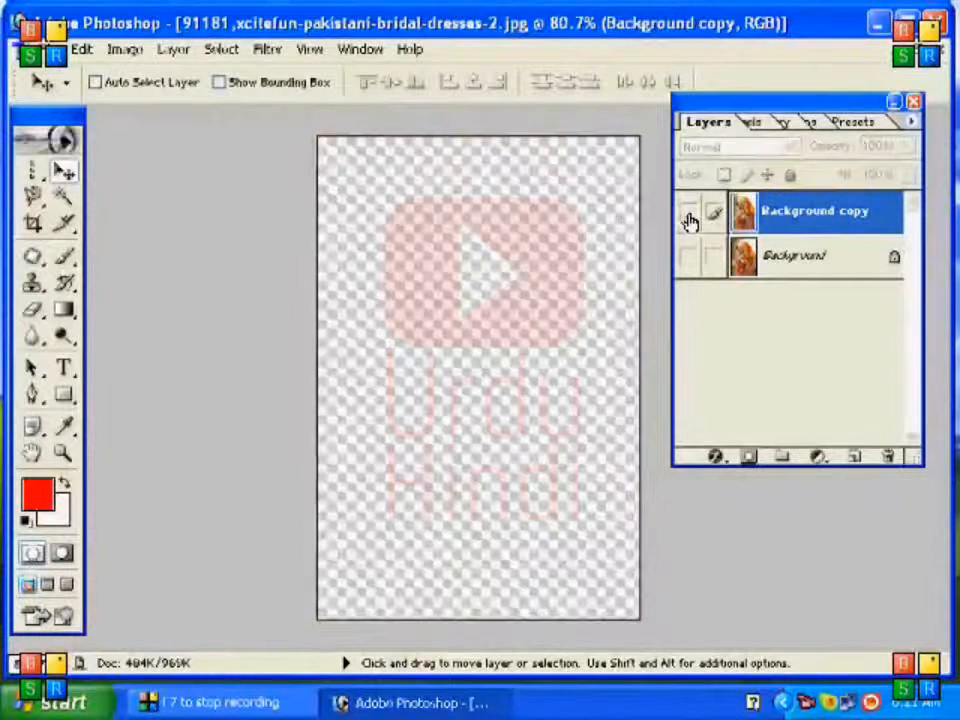
{"action": "left_click", "coordinate": [689, 218]}
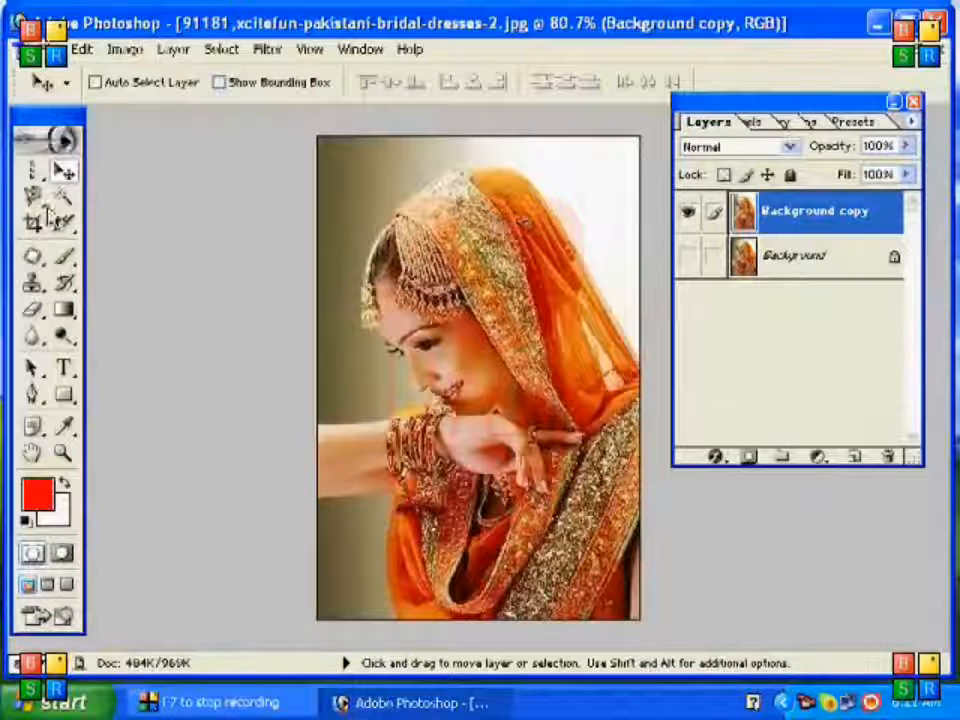
Switch from the Magnetic Lasso to the freehand Lasso tool
{"action": "left_click", "coordinate": [36, 197]}
{"action": "left_click_drag", "start_coordinate": [36, 197], "coordinate": [117, 201]}
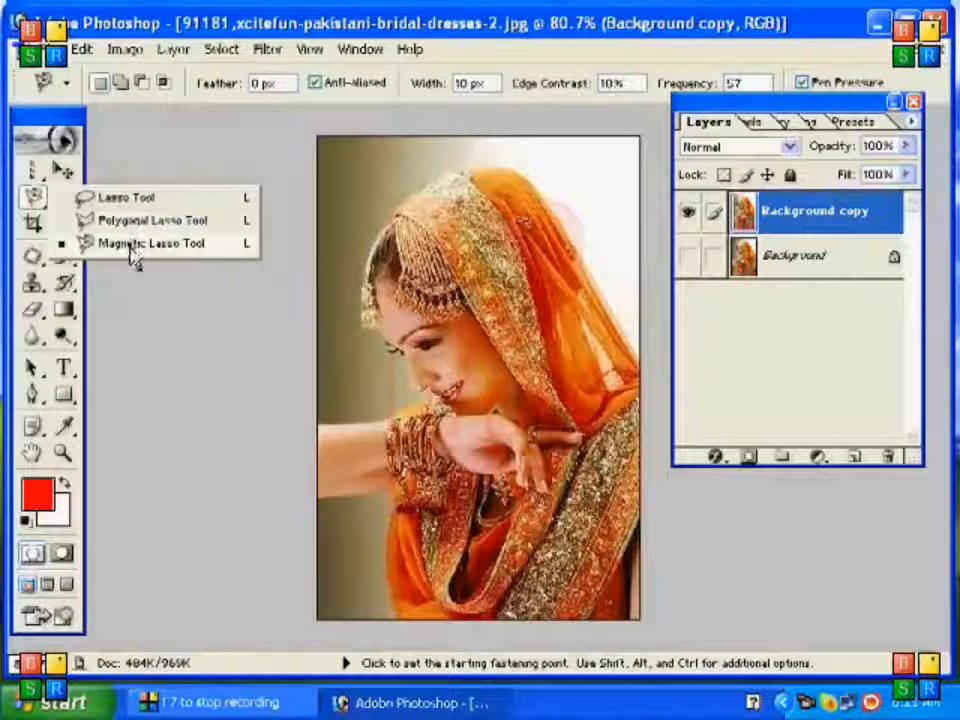
{"action": "left_click", "coordinate": [112, 205]}
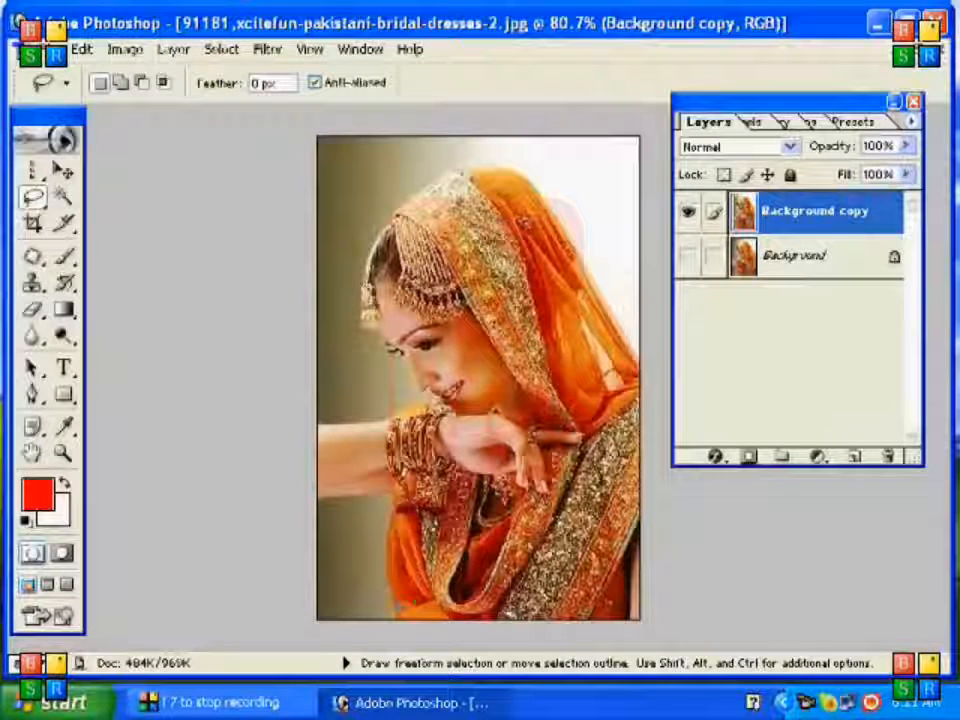
Discard the first lasso selection around the bride
{"action": "key", "text": "ctrl+0"}
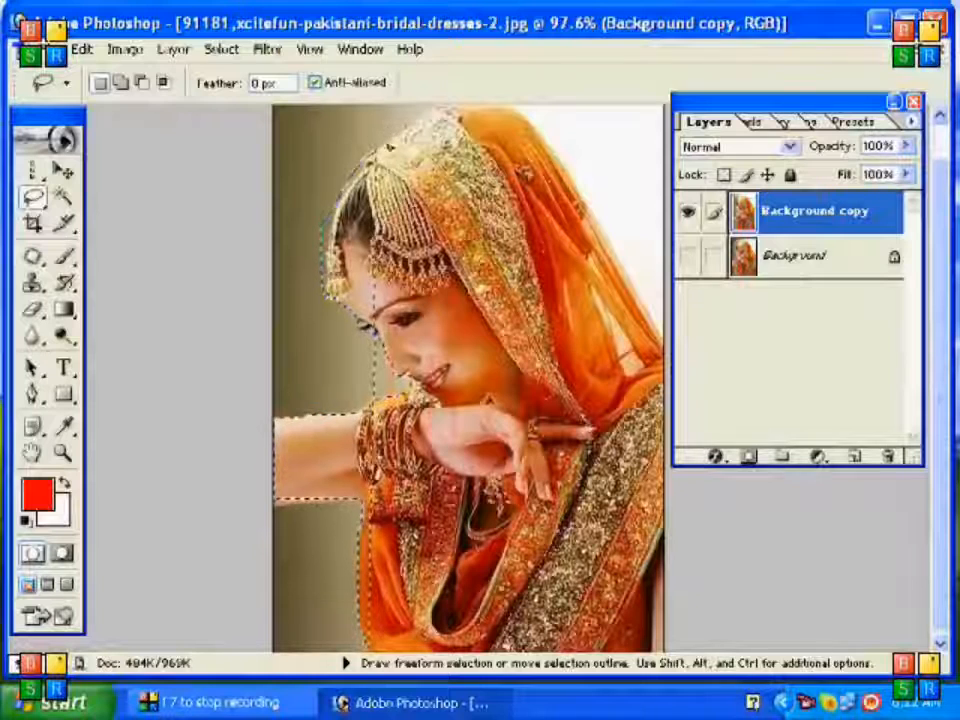
{"action": "left_click", "coordinate": [231, 392]}
{"action": "left_click", "coordinate": [186, 50]}
{"action": "mouse_move", "coordinate": [221, 49]}
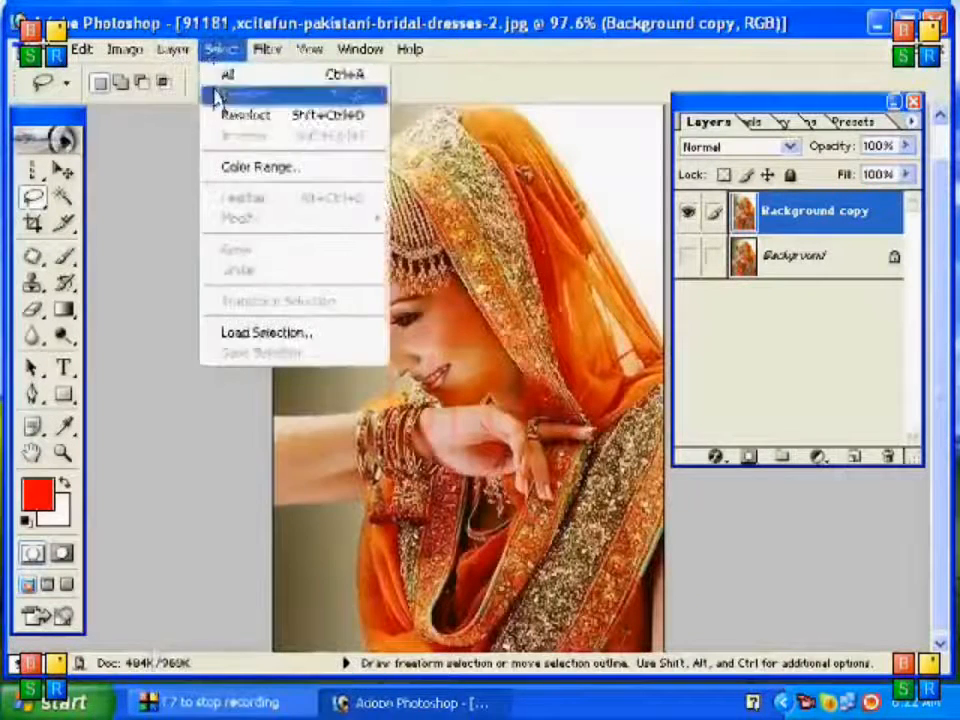
{"action": "left_click", "coordinate": [218, 118]}
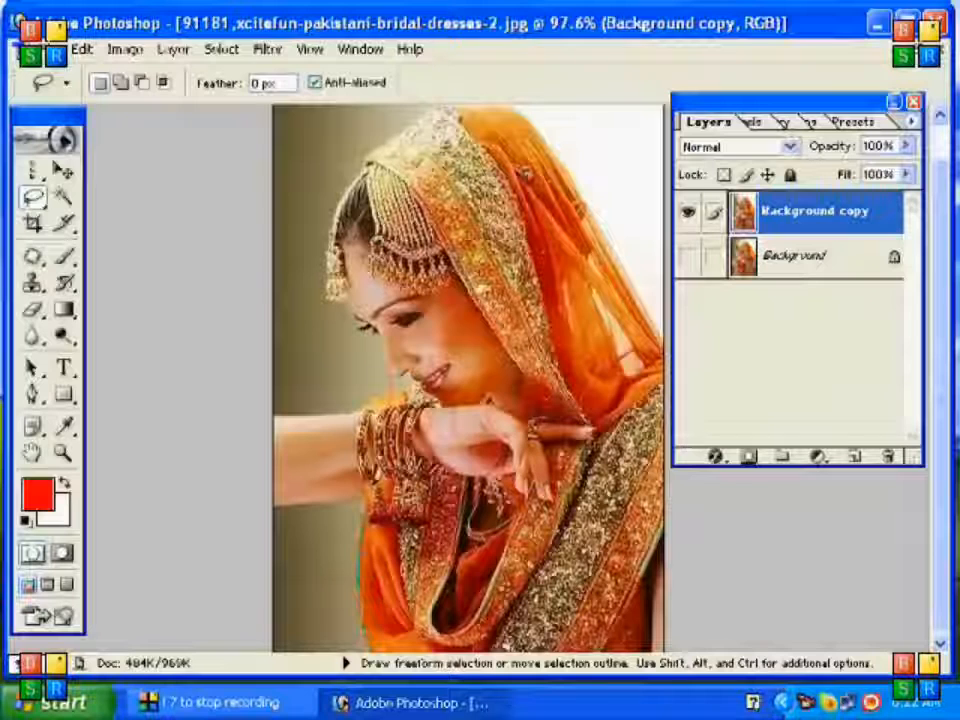
Trace a closed freehand lasso selection around the bride's dress, arm, face and veil on the duplicated layer
{"action": "mouse_move", "coordinate": [361, 600]}
{"action": "left_mouse_down"}
{"action": "mouse_move", "coordinate": [333, 497]}
{"action": "mouse_move", "coordinate": [274, 494]}
{"action": "mouse_move", "coordinate": [272, 410]}
{"action": "mouse_move", "coordinate": [356, 412]}
{"action": "mouse_move", "coordinate": [405, 394]}
{"action": "left_mouse_up"}
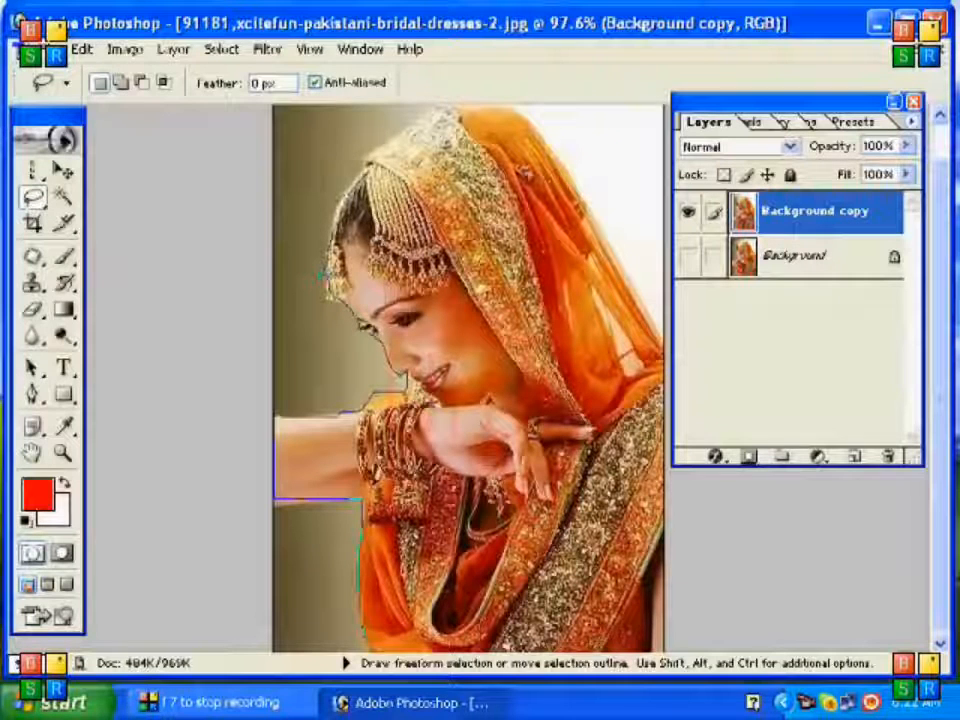
{"action": "mouse_move", "coordinate": [322, 272]}
{"action": "left_mouse_down"}
{"action": "mouse_move", "coordinate": [430, 106]}
{"action": "mouse_move", "coordinate": [529, 105]}
{"action": "mouse_move", "coordinate": [578, 177]}
{"action": "left_mouse_up"}
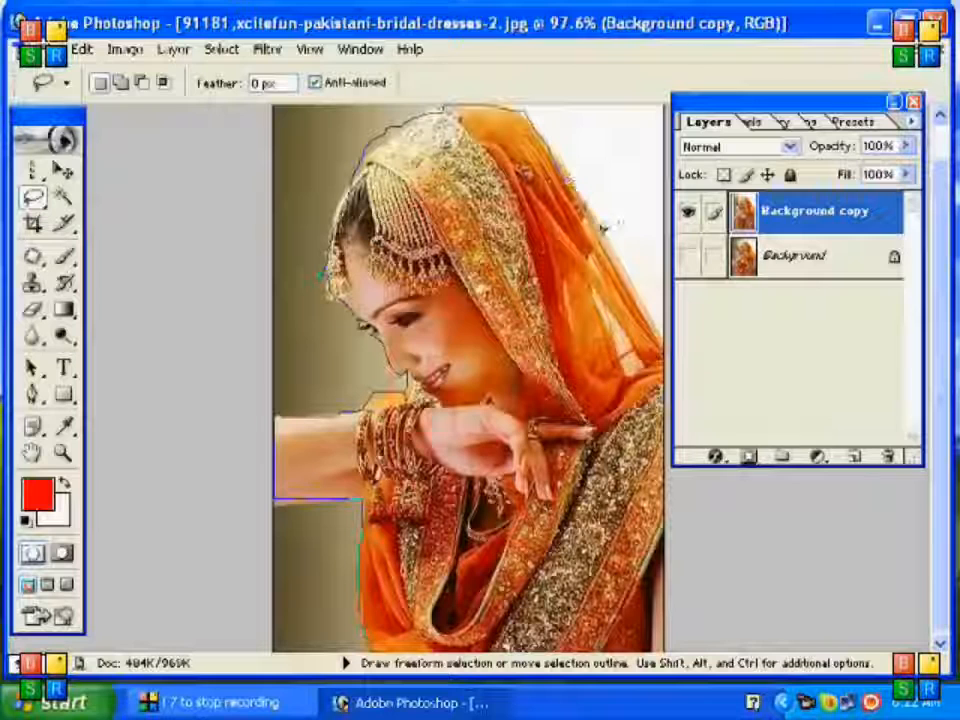
{"action": "left_click_drag", "start_coordinate": [616, 245], "coordinate": [624, 249]}
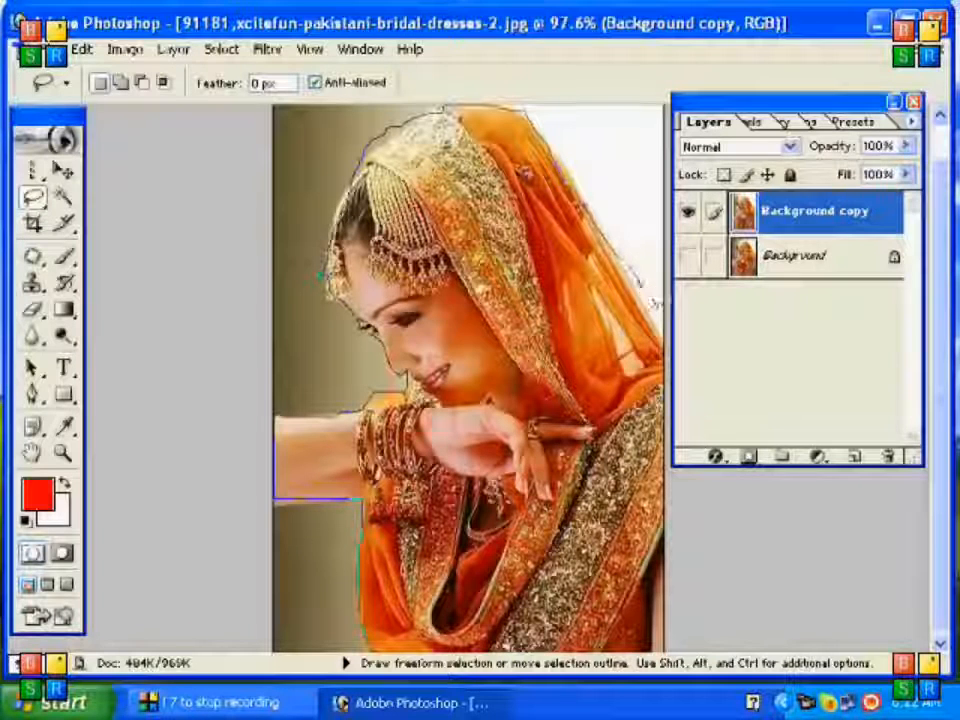
{"action": "left_click_drag", "start_coordinate": [653, 302], "coordinate": [665, 330]}
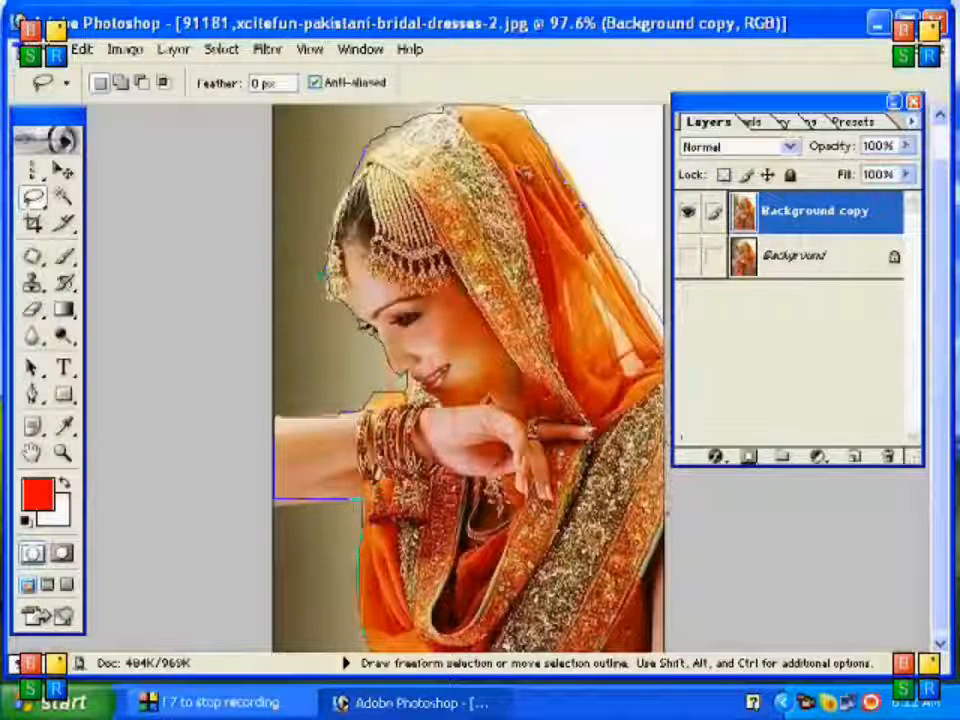
{"action": "mouse_move", "coordinate": [664, 480]}
{"action": "left_mouse_down"}
{"action": "mouse_move", "coordinate": [668, 620]}
{"action": "mouse_move", "coordinate": [661, 600]}
{"action": "left_mouse_up"}
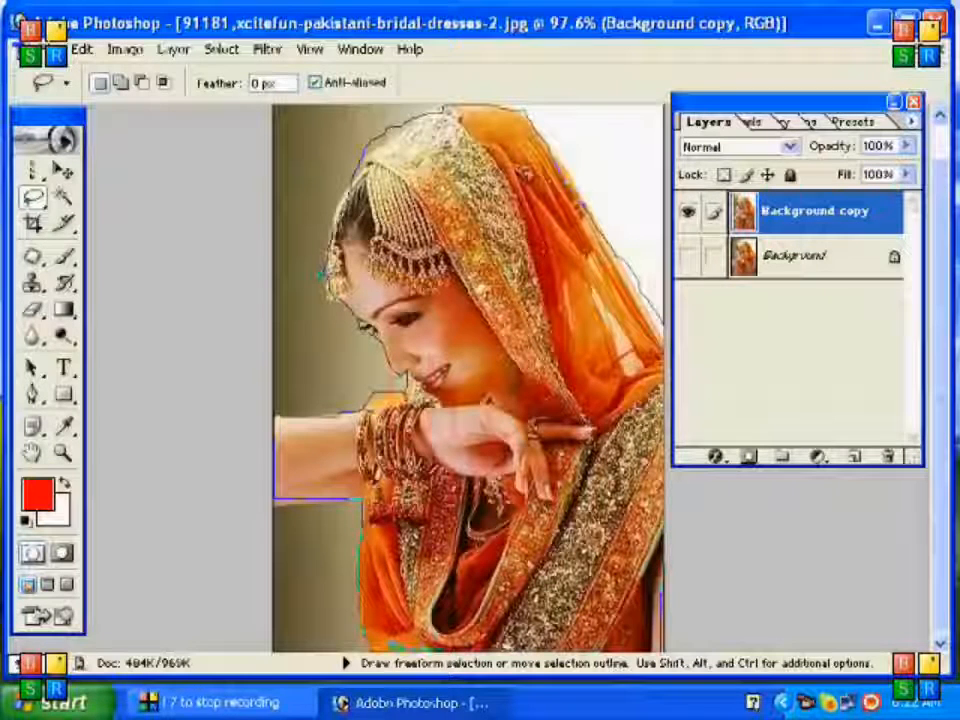
{"action": "left_click_drag", "start_coordinate": [366, 646], "coordinate": [369, 645]}
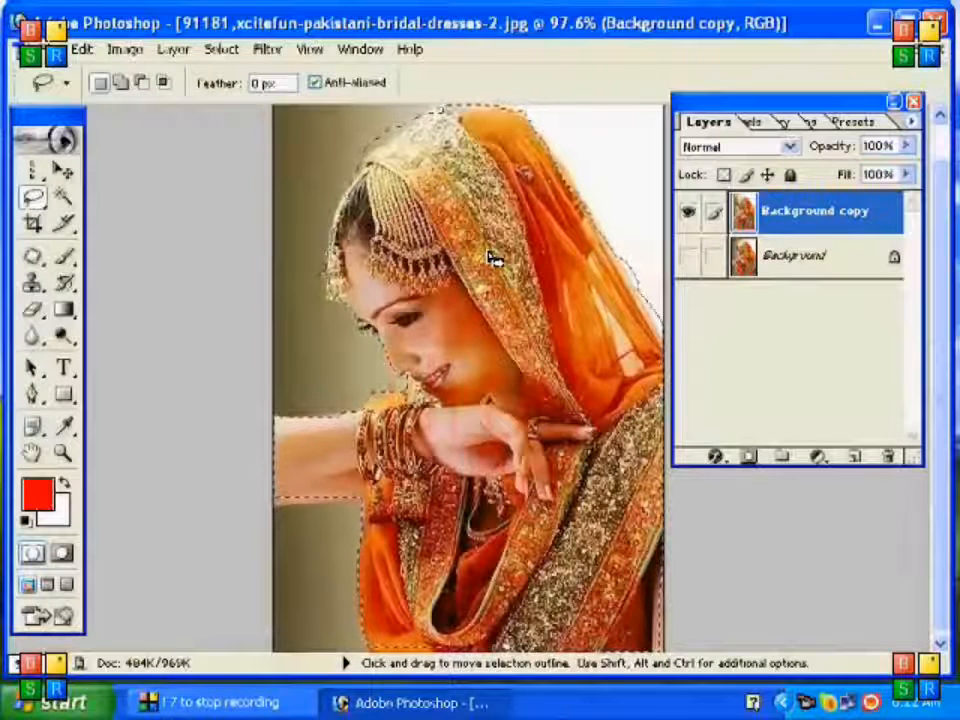
With the Move tool active, create a white Letter-size RGB document at 72 pixels/inch and place it beside the photo, then reactivate the photo
{"action": "left_click", "coordinate": [61, 175]}
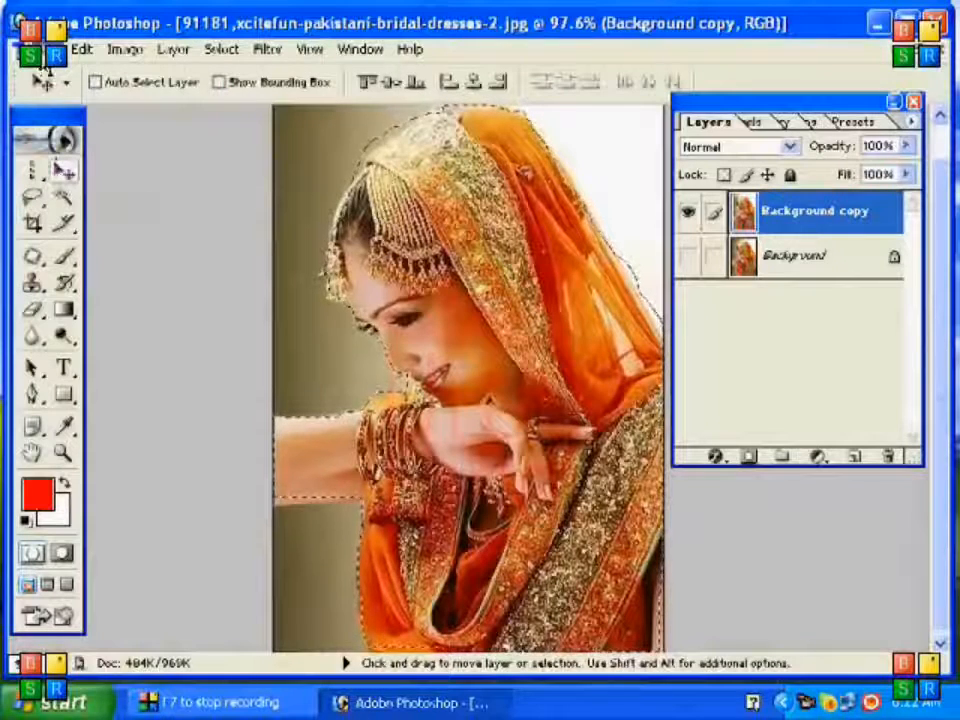
{"action": "left_click", "coordinate": [45, 49]}
{"action": "left_click", "coordinate": [70, 75]}
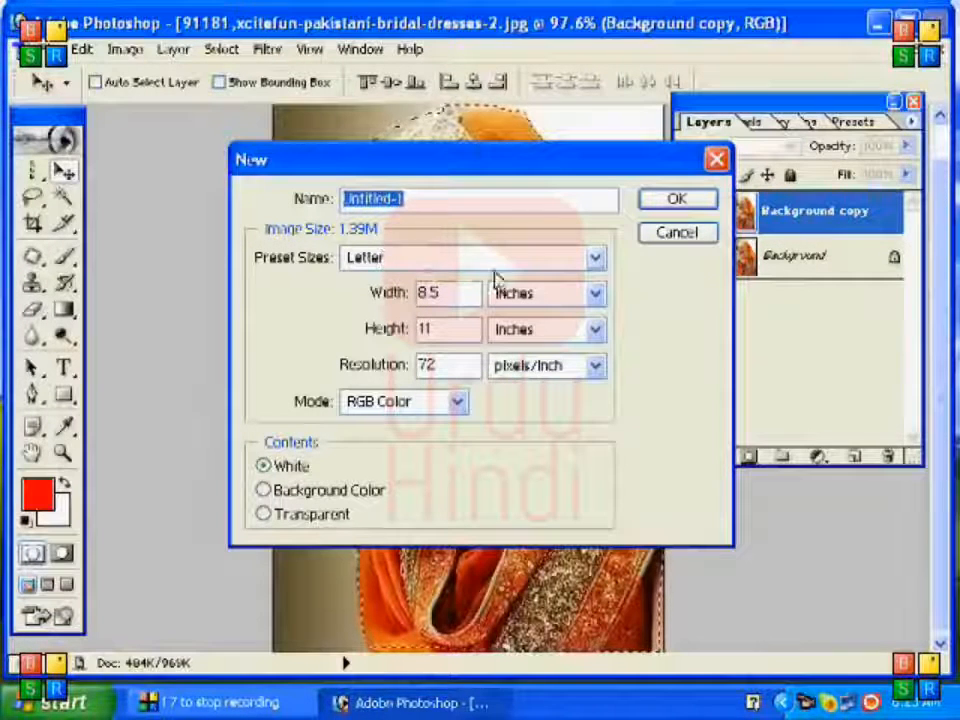
{"action": "left_click", "coordinate": [699, 203]}
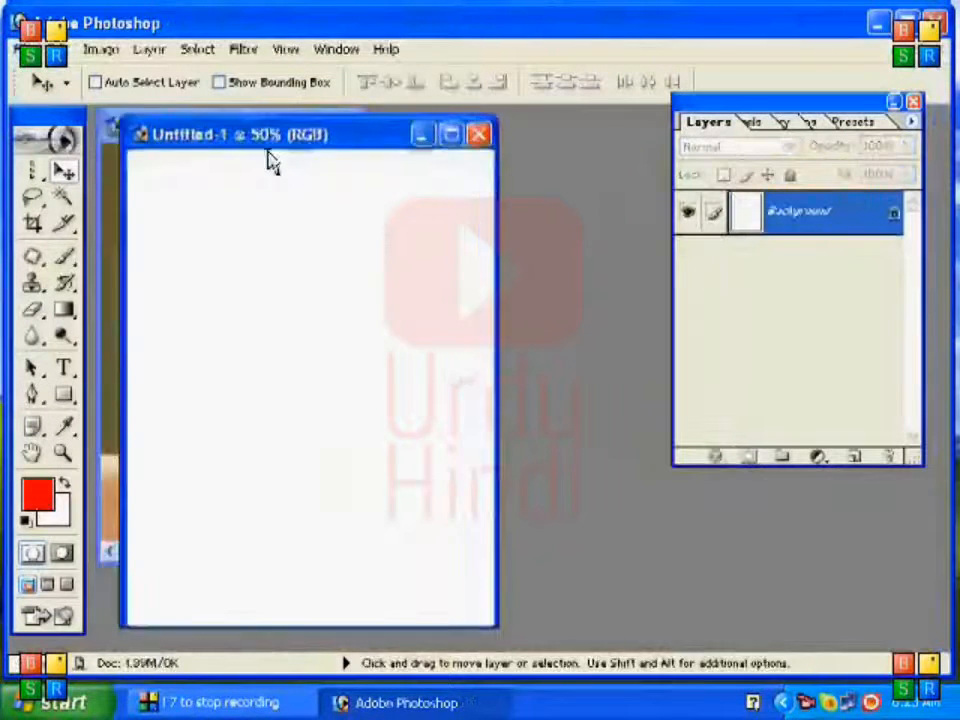
{"action": "left_click_drag", "start_coordinate": [268, 136], "coordinate": [514, 136]}
{"action": "left_click", "coordinate": [333, 326]}
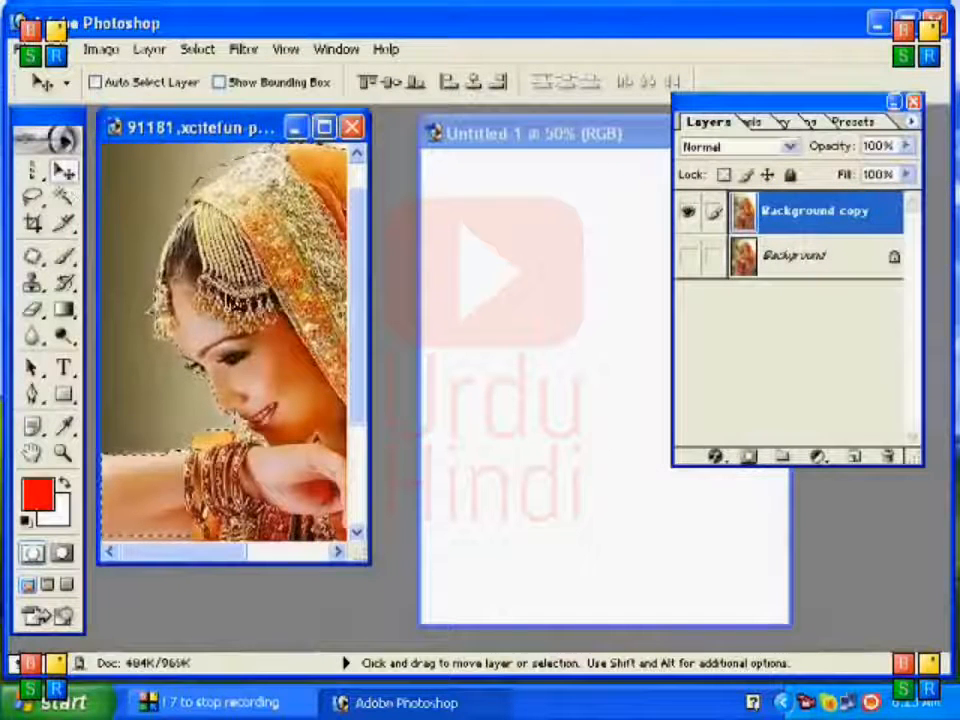
Move the selected bride cutout from the photo into the blank document and place her in the page's lower-right corner
{"action": "left_click_drag", "start_coordinate": [150, 330], "coordinate": [525, 332]}
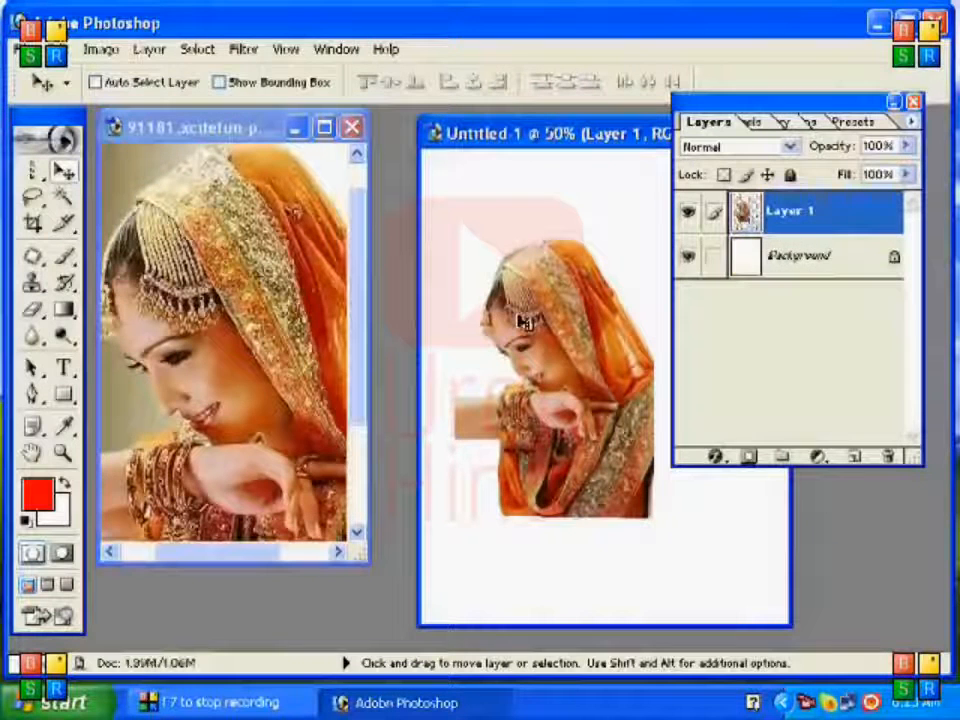
{"action": "double_click", "coordinate": [527, 146]}
{"action": "left_click_drag", "start_coordinate": [458, 406], "coordinate": [612, 525]}
Enlarge the bride cutout on Layer 1 with Free Transform until she fills the page
{"action": "key", "text": "ctrl+t"}
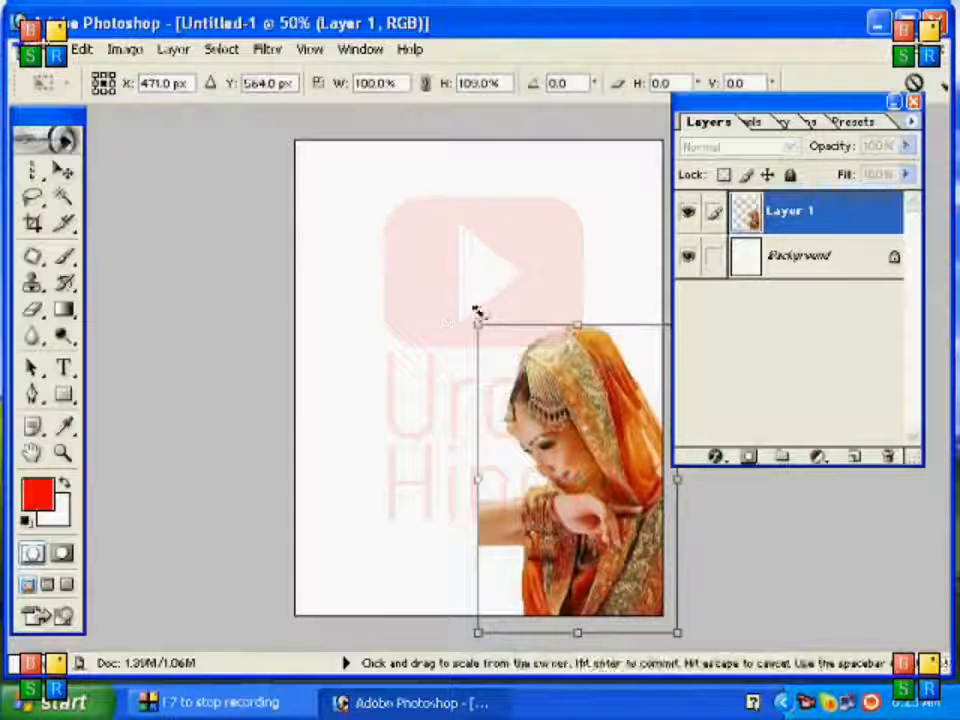
{"action": "left_click_drag", "start_coordinate": [478, 323], "coordinate": [279, 120]}
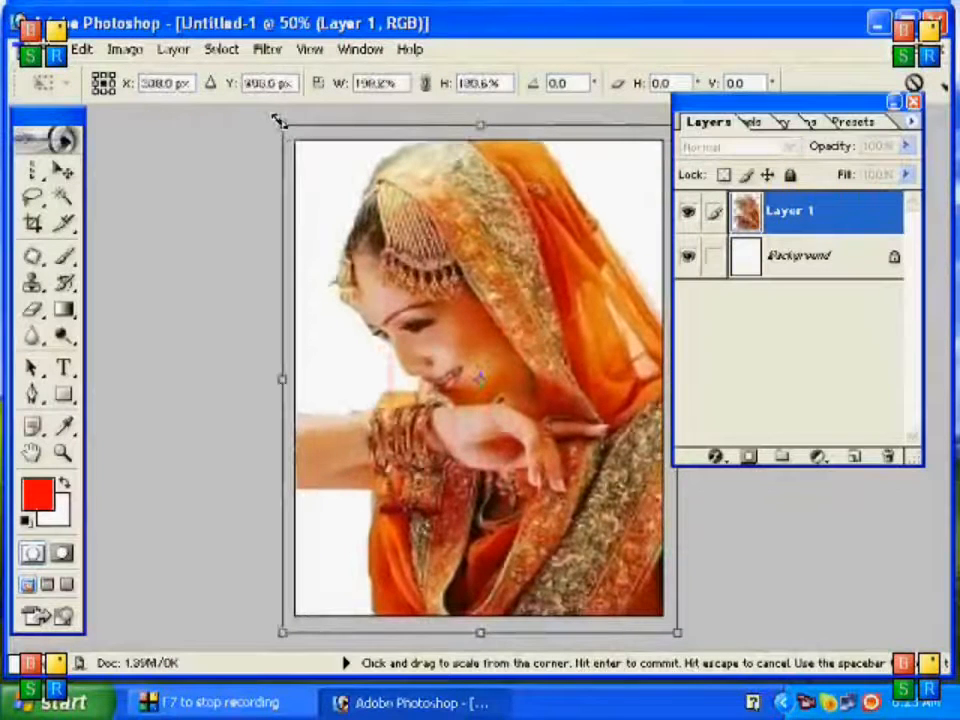
{"action": "key", "text": "Return"}
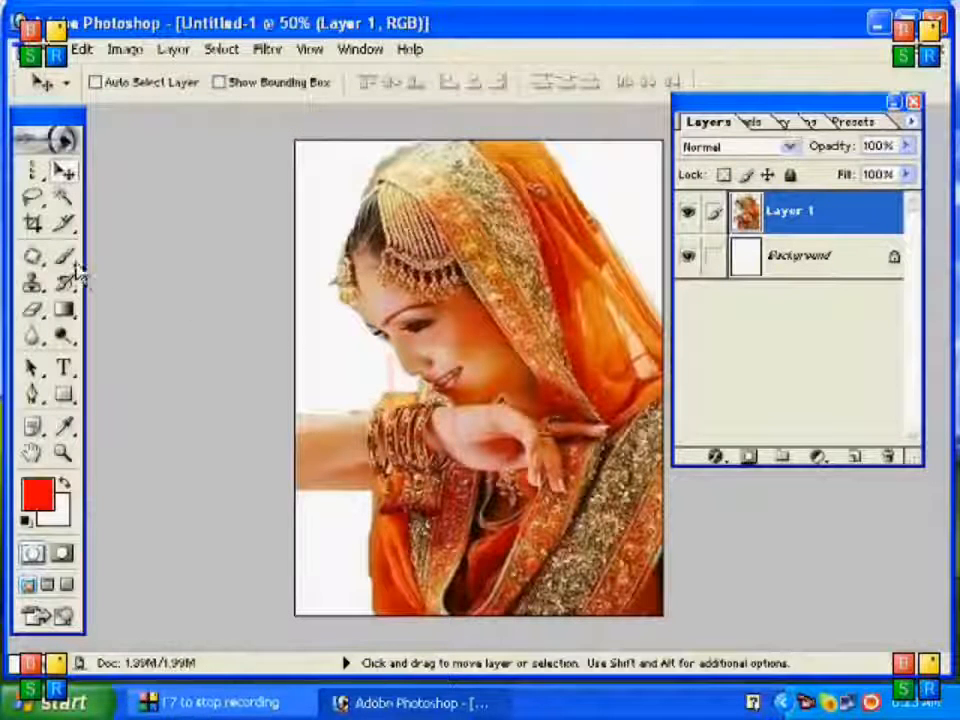
Examine the freehand cutout's edges around the face, headpiece and veil at 100% zoom, finishing with the whole page fitted on screen
{"action": "left_click", "coordinate": [63, 454]}
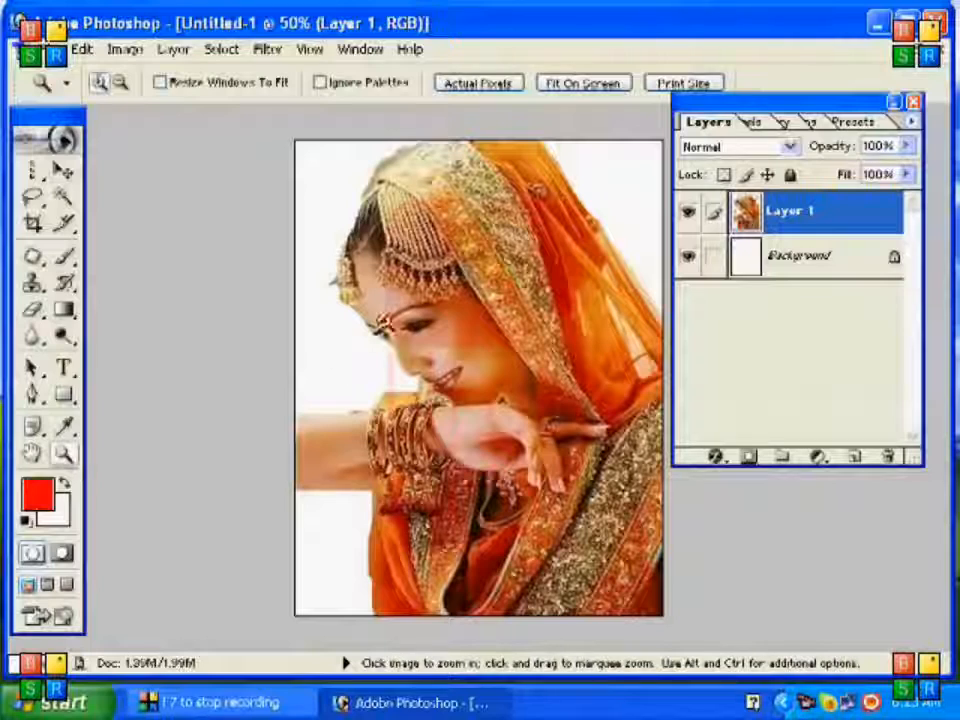
{"action": "left_click", "coordinate": [383, 321]}
{"action": "left_click", "coordinate": [325, 348]}
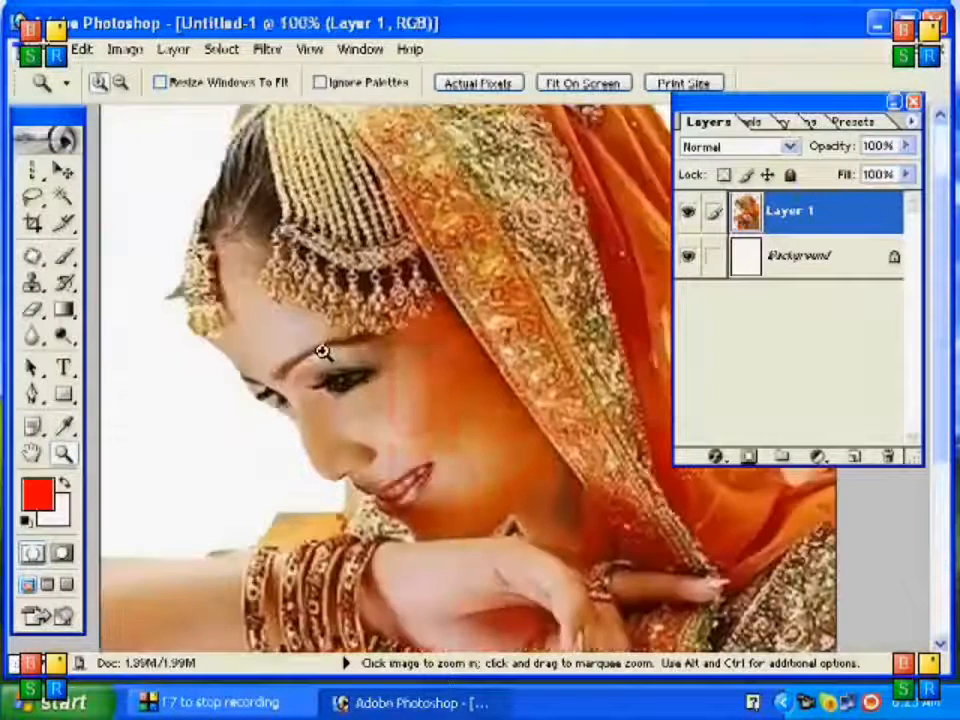
{"action": "left_click", "coordinate": [62, 171]}
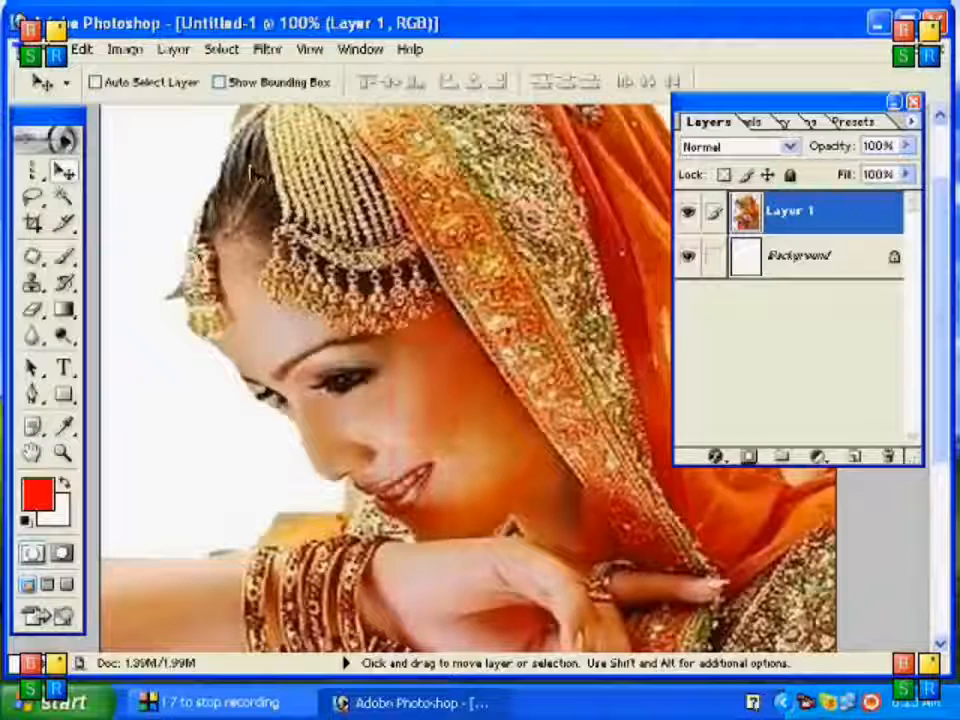
{"action": "left_click_drag", "start_coordinate": [208, 128], "coordinate": [226, 212]}
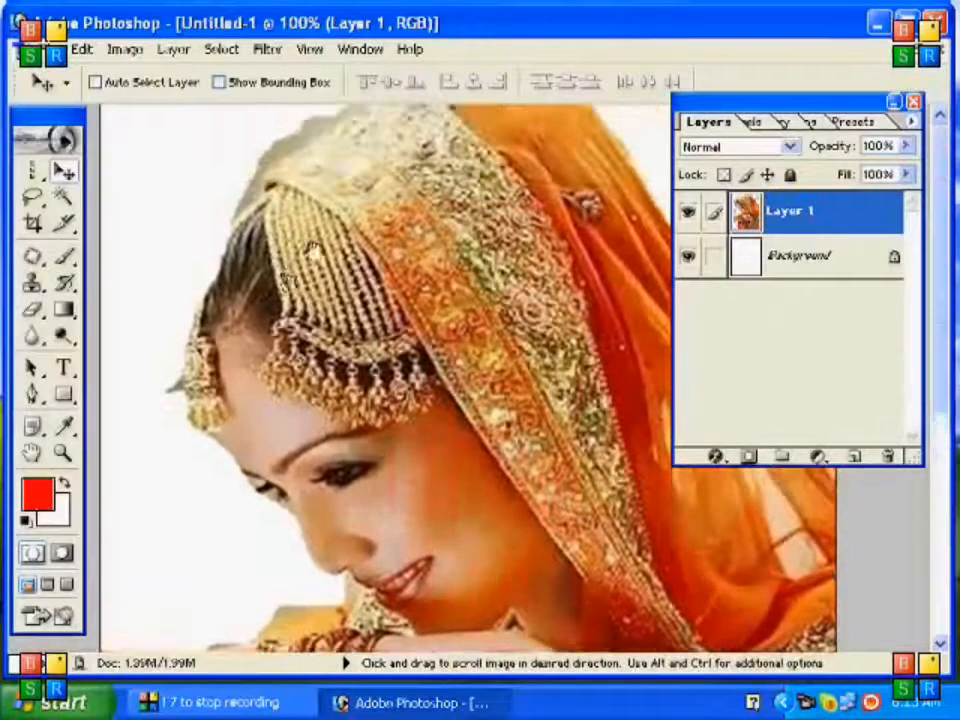
{"action": "left_click_drag", "start_coordinate": [313, 248], "coordinate": [302, 208]}
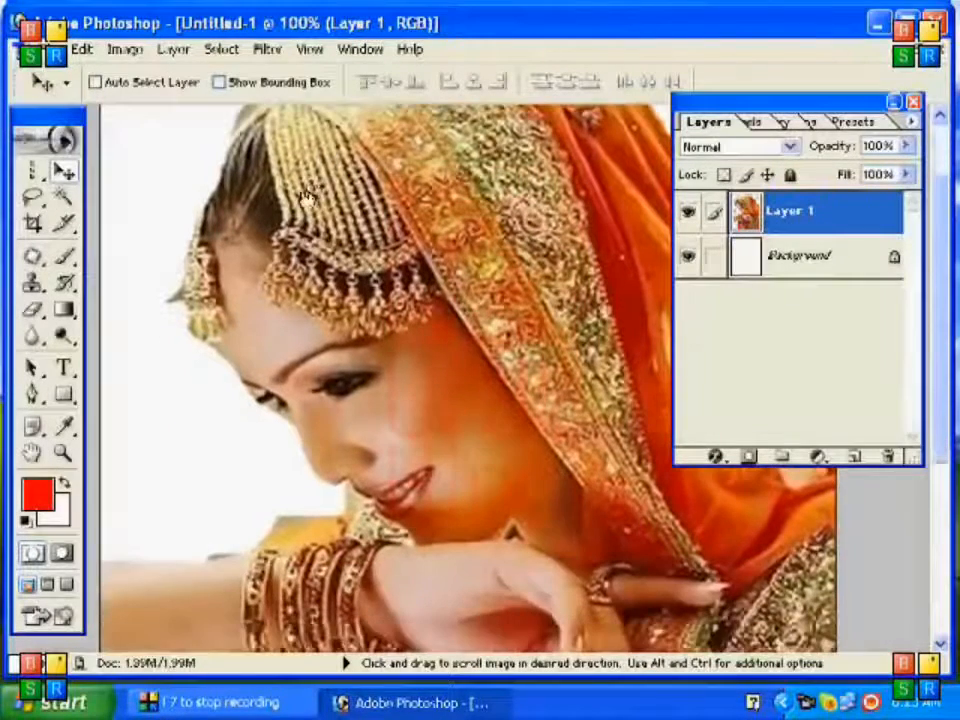
{"action": "left_click", "coordinate": [62, 456]}
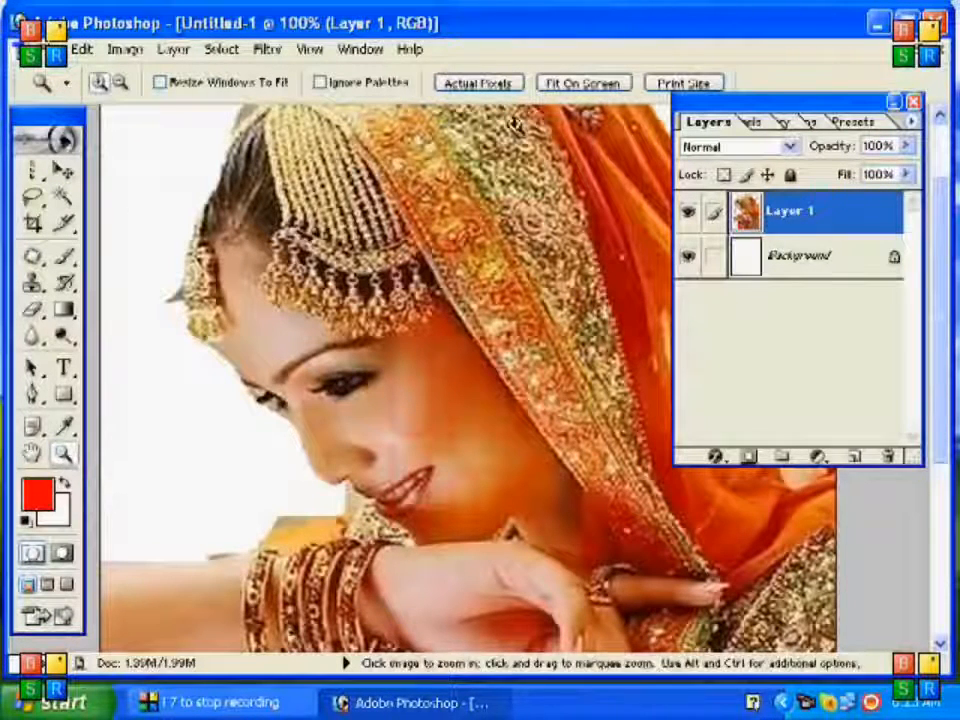
{"action": "left_click", "coordinate": [578, 84]}
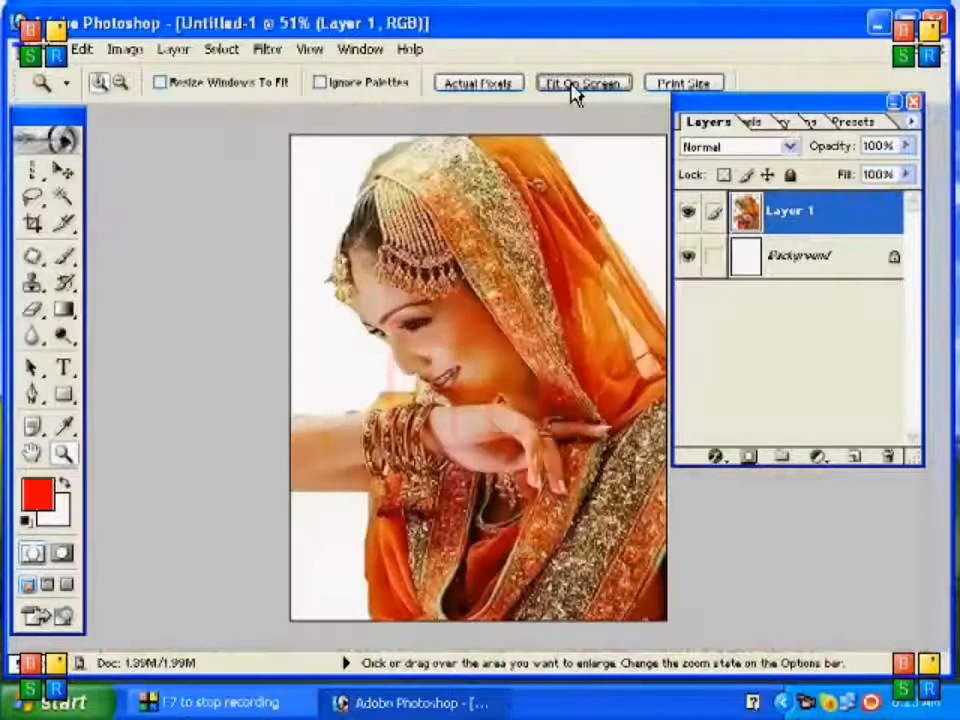
Return to the bride photo maximized, discard its freehand selection and switch to the Polygonal Lasso tool
{"action": "left_click", "coordinate": [62, 170]}
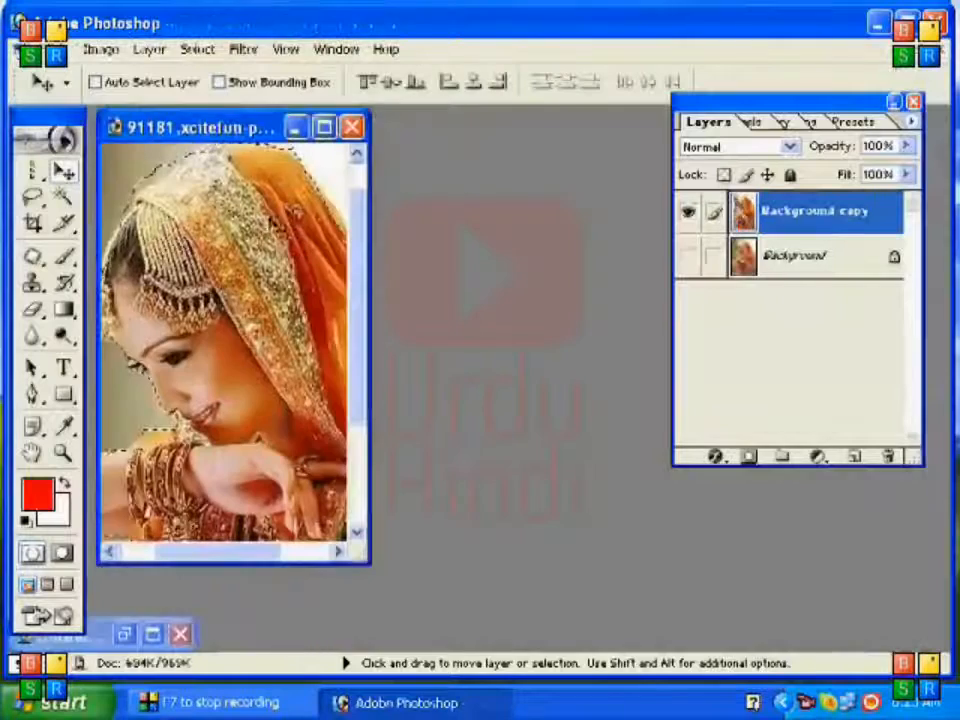
{"action": "left_click", "coordinate": [323, 127]}
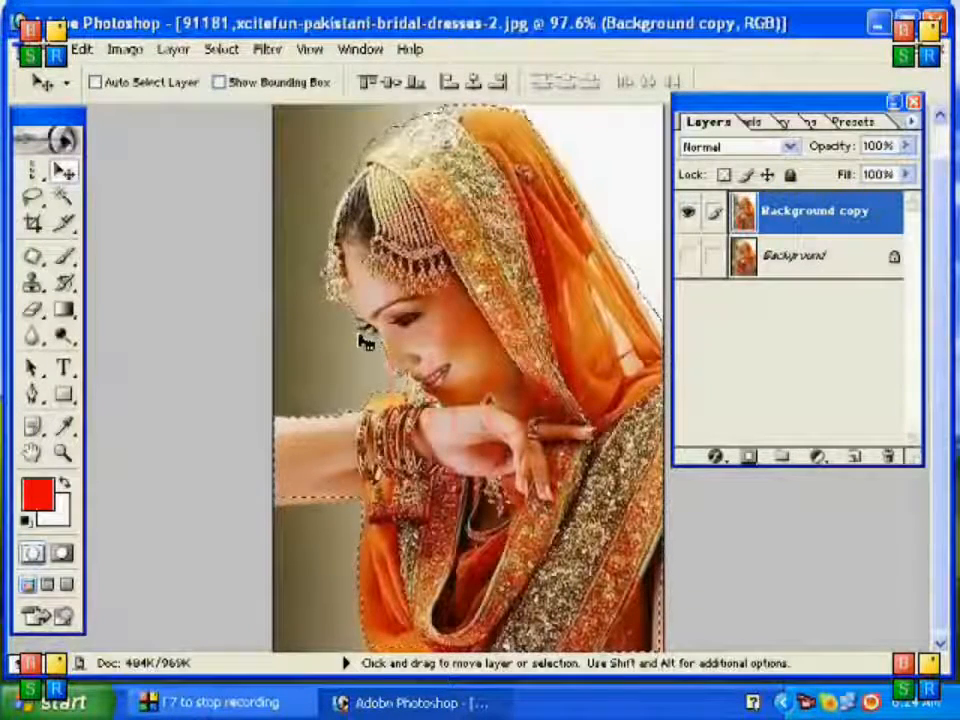
{"action": "key", "text": "ctrl+d"}
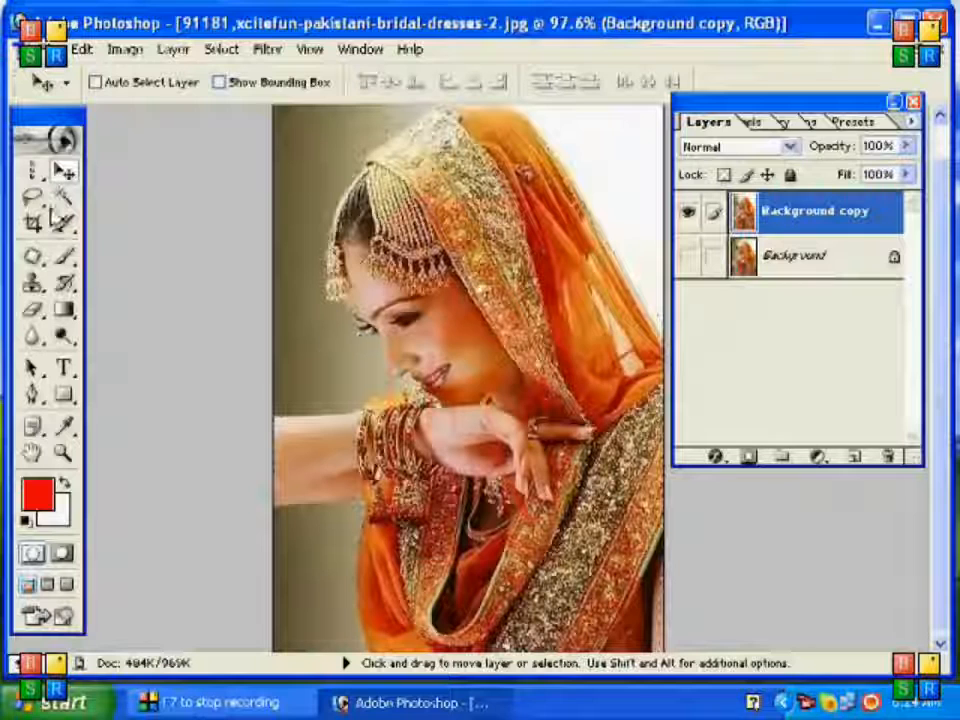
{"action": "left_click_drag", "start_coordinate": [33, 197], "coordinate": [104, 228]}
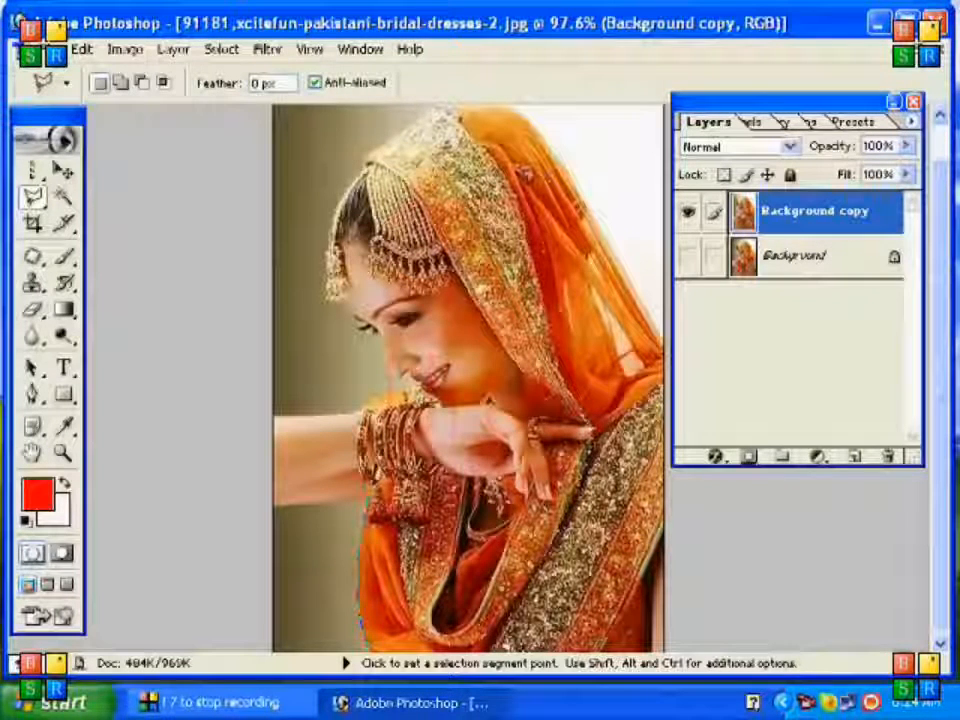
Trace a closed Polygonal Lasso selection around the bride's dress, arm, face, headpiece and veil on the Background copy layer
{"action": "left_click", "coordinate": [366, 500]}
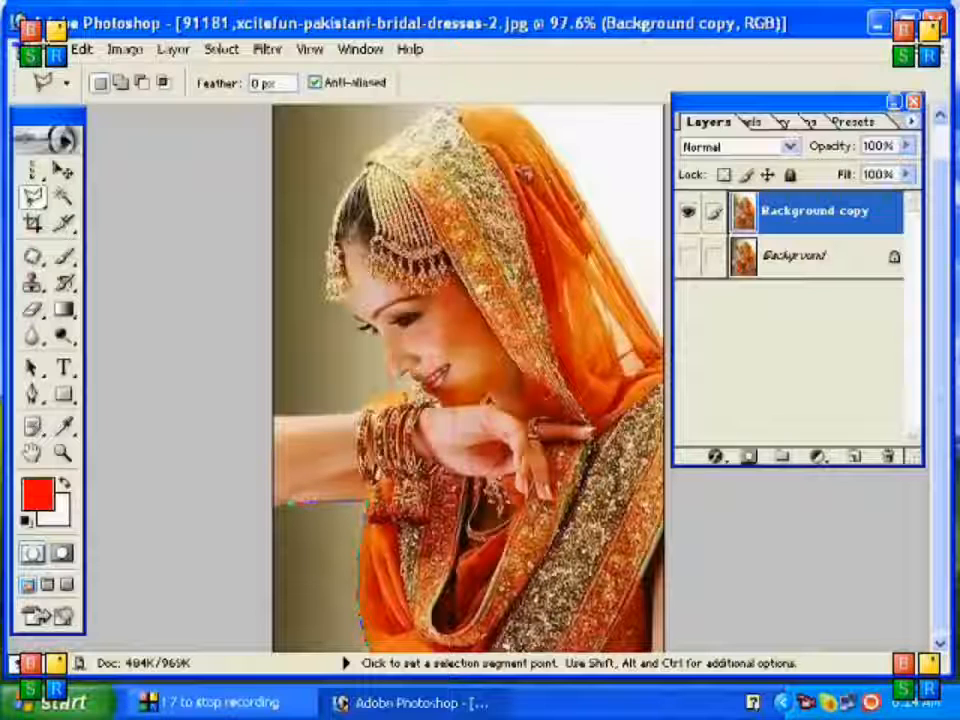
{"action": "left_click", "coordinate": [276, 501]}
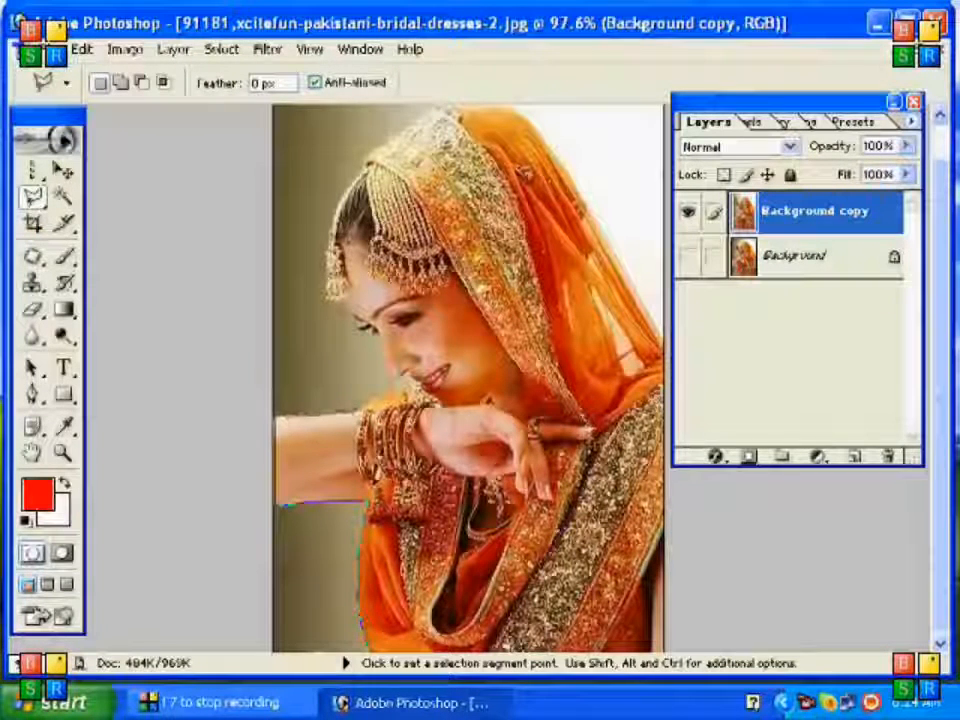
{"action": "left_click", "coordinate": [277, 413]}
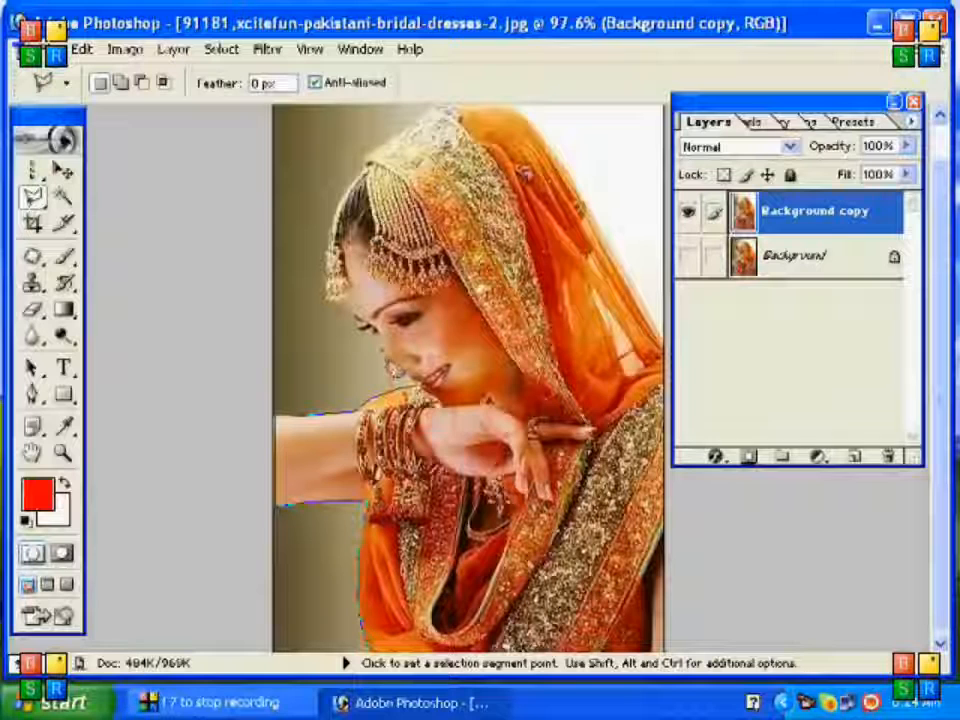
{"action": "left_click", "coordinate": [381, 333]}
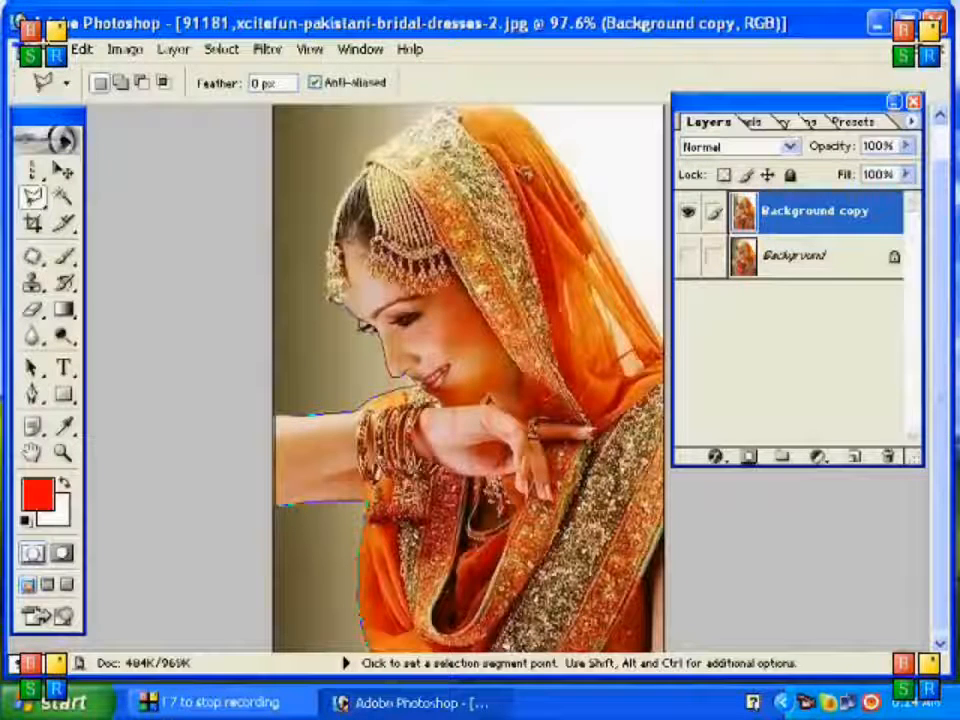
{"action": "left_click", "coordinate": [345, 305]}
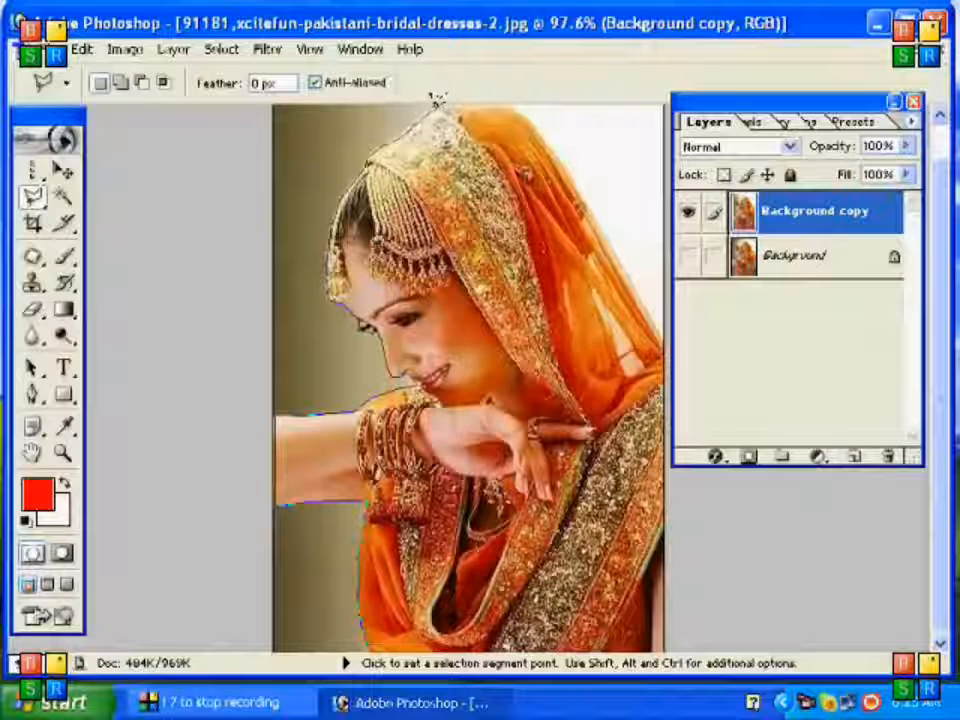
{"action": "scroll", "coordinate": [448, 107], "scroll_direction": "up", "scroll_amount": 1}
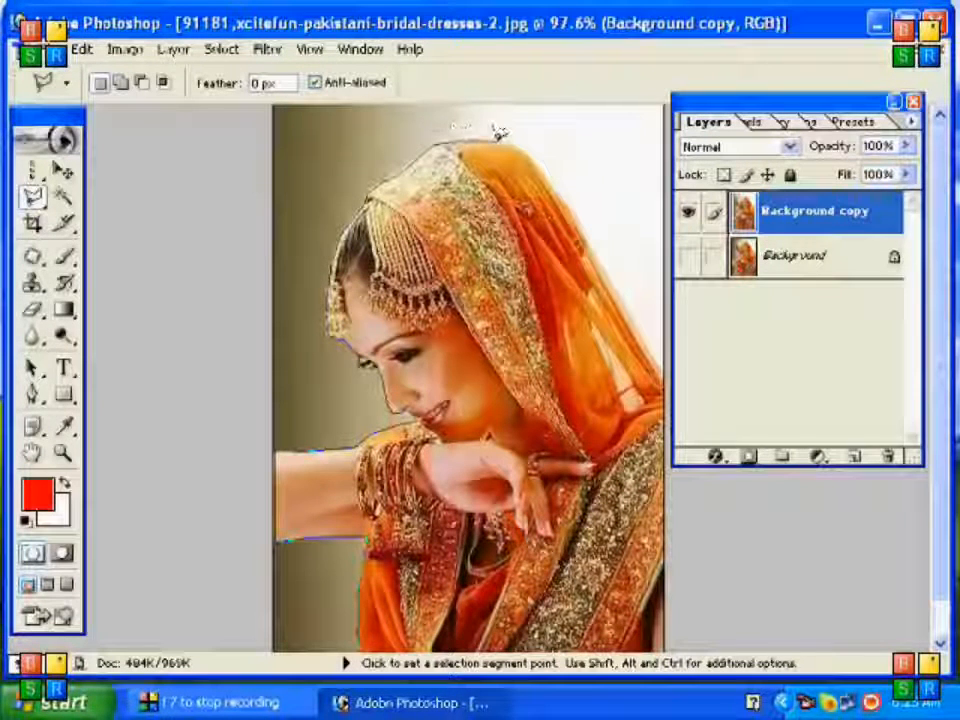
{"action": "left_click", "coordinate": [527, 146]}
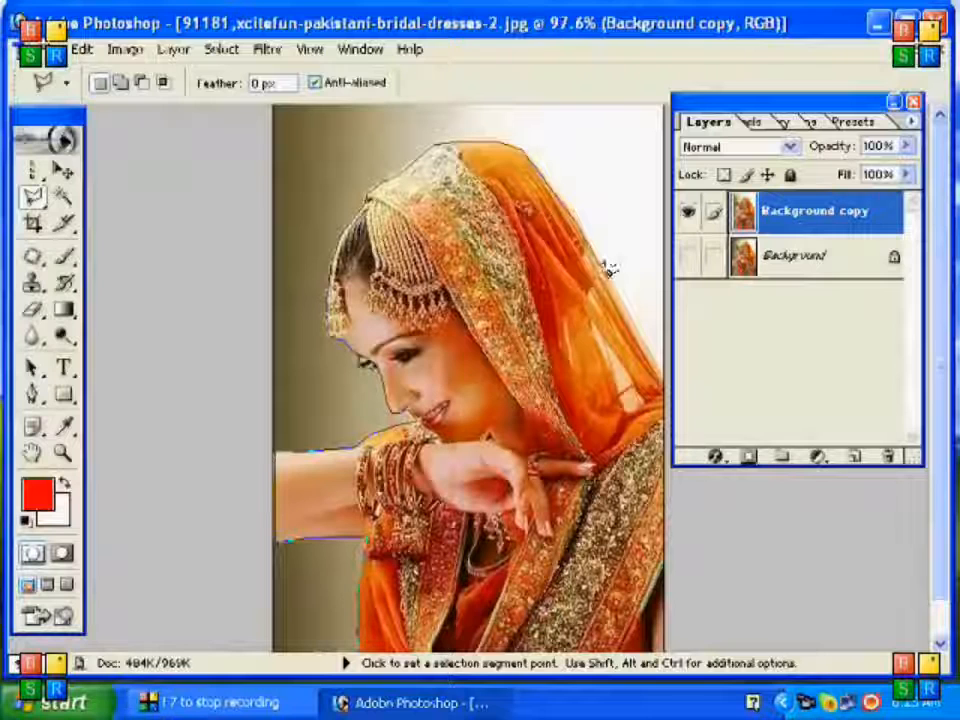
{"action": "left_click", "coordinate": [668, 378]}
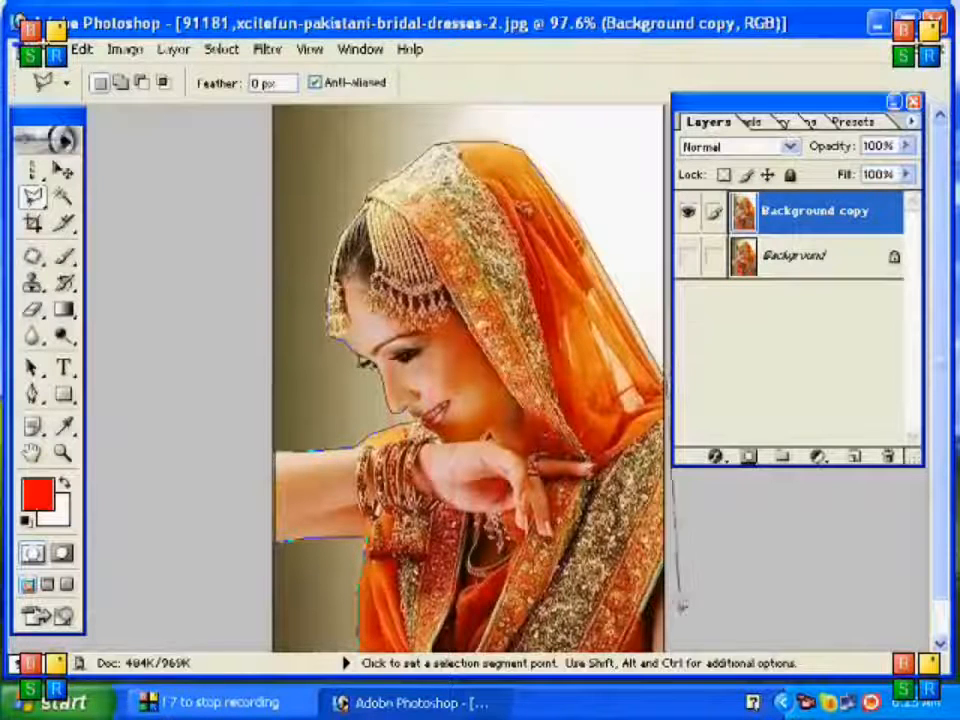
{"action": "scroll", "coordinate": [678, 625], "scroll_direction": "down", "scroll_amount": 1}
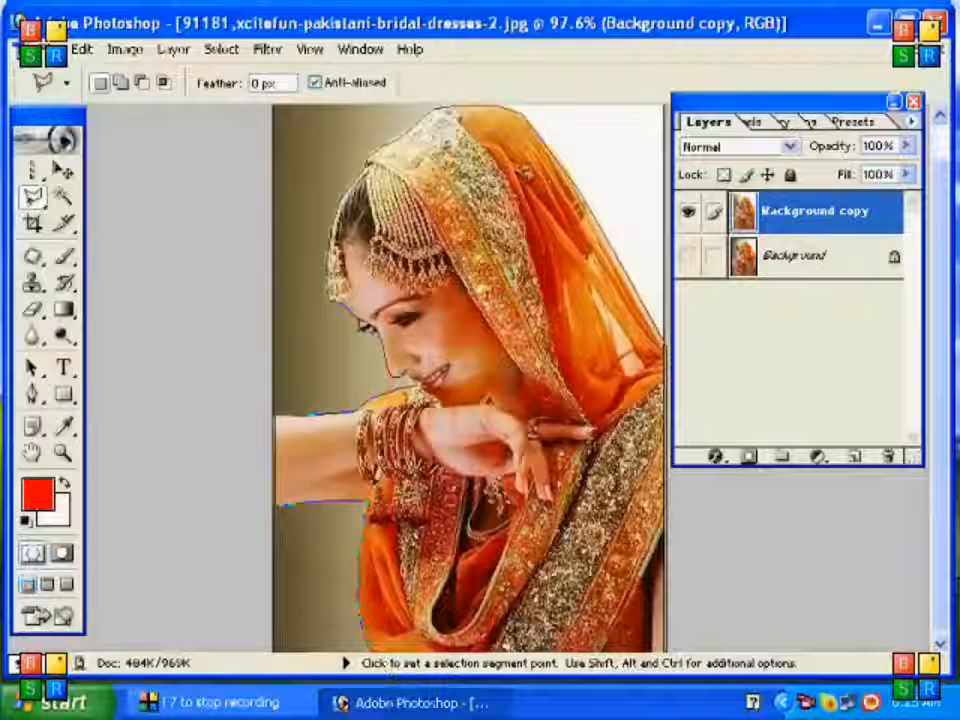
{"action": "double_click", "coordinate": [279, 500]}
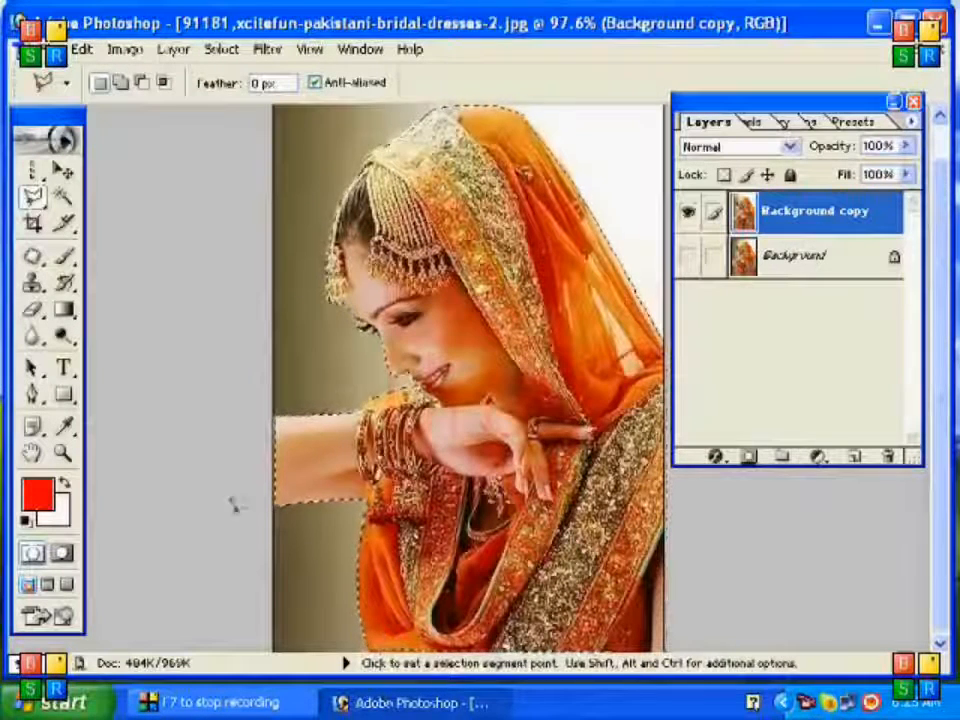
With the Move tool active, show the photo and Untitled-1 side by side and hide Layer 1 in Untitled-1
{"action": "left_click", "coordinate": [62, 171]}
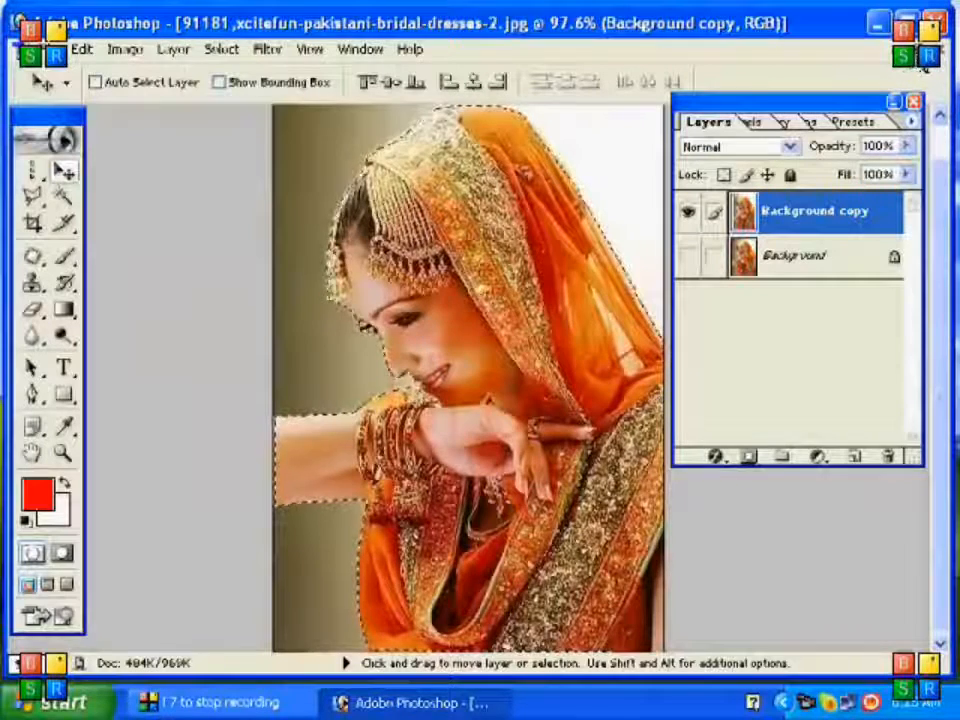
{"action": "left_click", "coordinate": [924, 60]}
{"action": "left_click", "coordinate": [152, 640]}
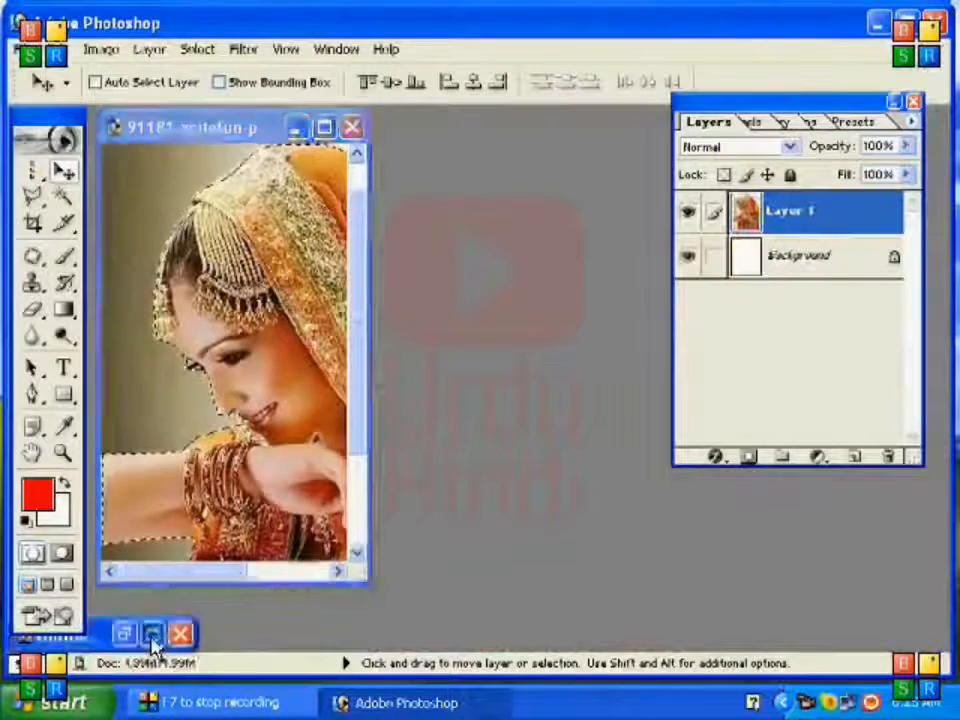
{"action": "left_click", "coordinate": [152, 634]}
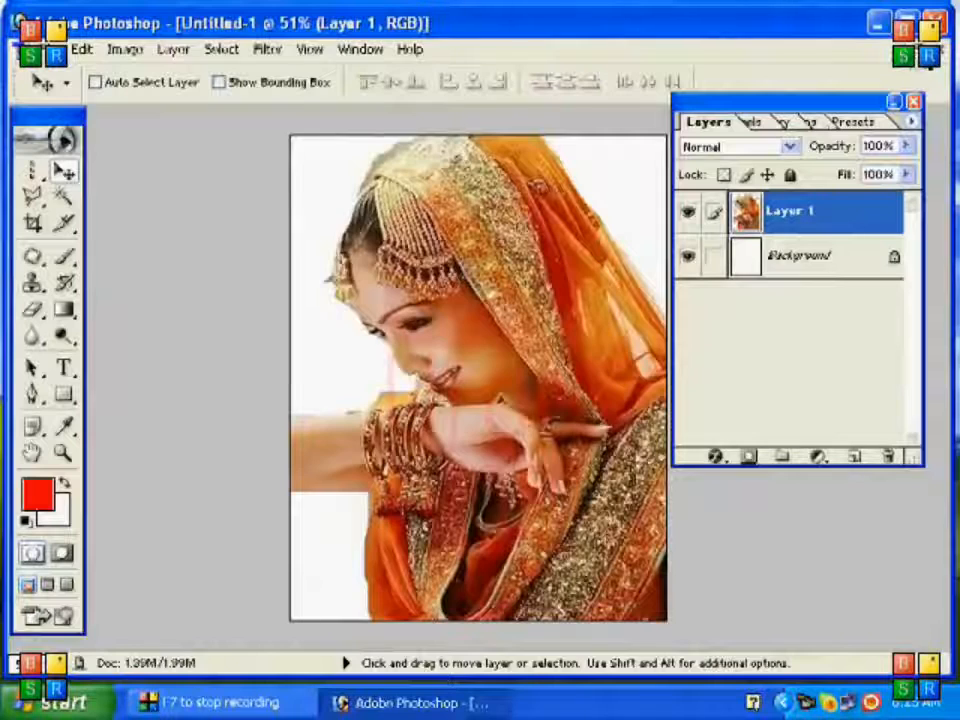
{"action": "left_click", "coordinate": [922, 49]}
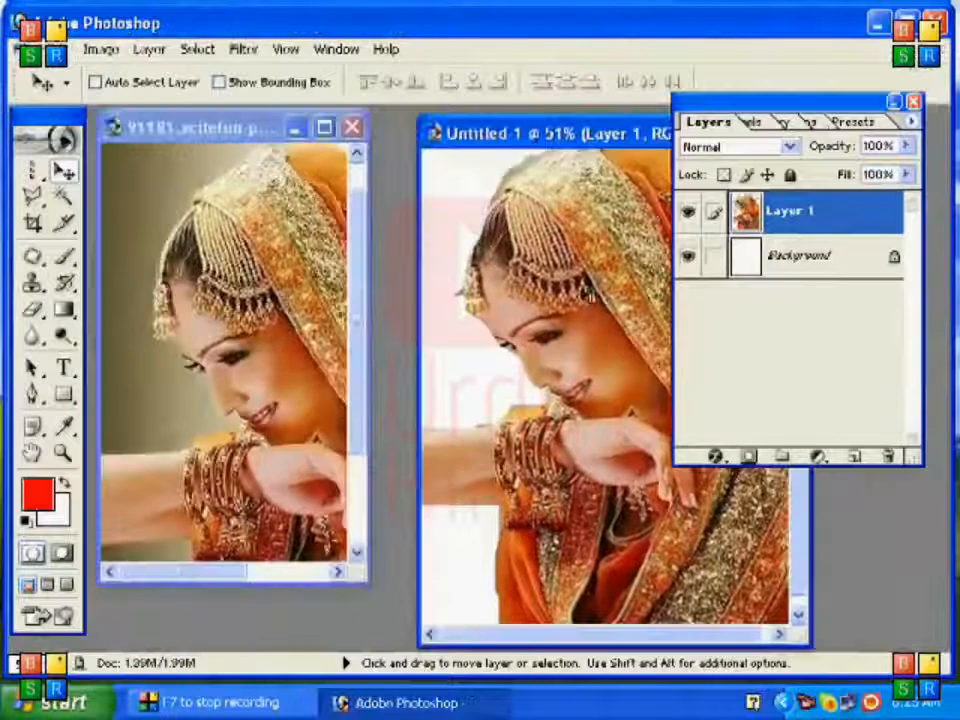
{"action": "left_click", "coordinate": [688, 213]}
Move the polygonal bride selection into Untitled-1 as a second cutout and place it in the page's lower-right corner
{"action": "left_click", "coordinate": [192, 232]}
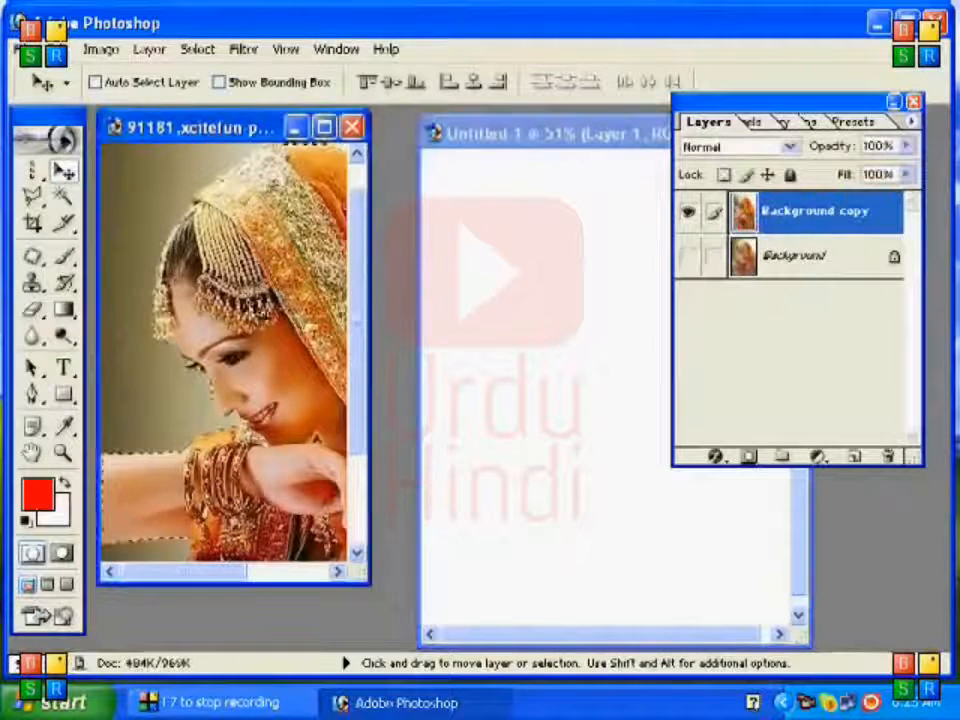
{"action": "left_click_drag", "start_coordinate": [192, 232], "coordinate": [506, 306]}
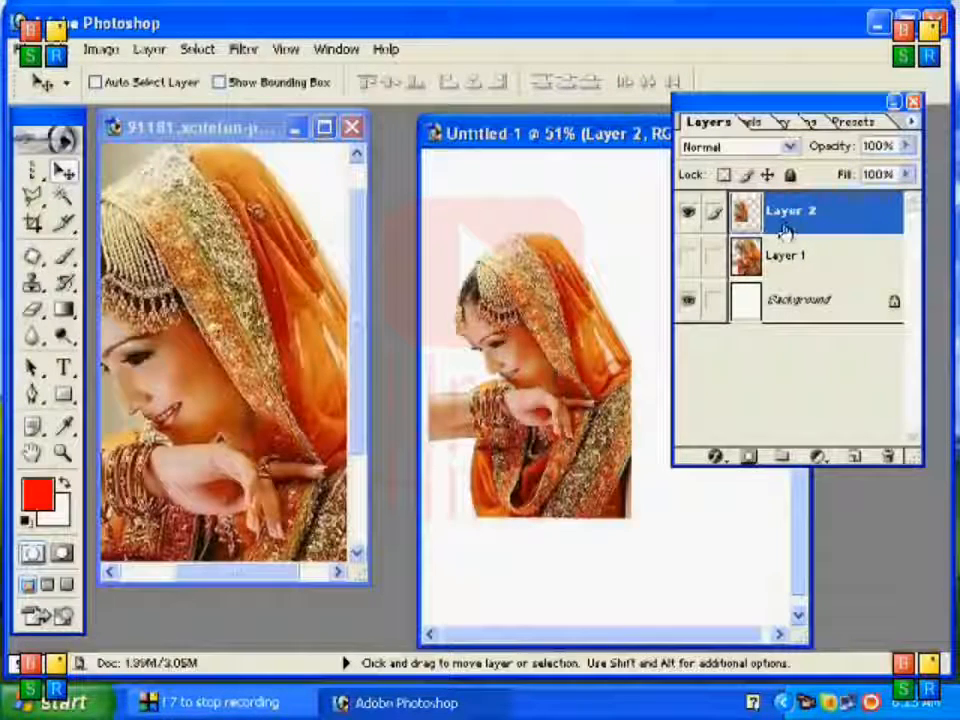
{"action": "double_click", "coordinate": [542, 136]}
{"action": "left_click_drag", "start_coordinate": [470, 405], "coordinate": [610, 540]}
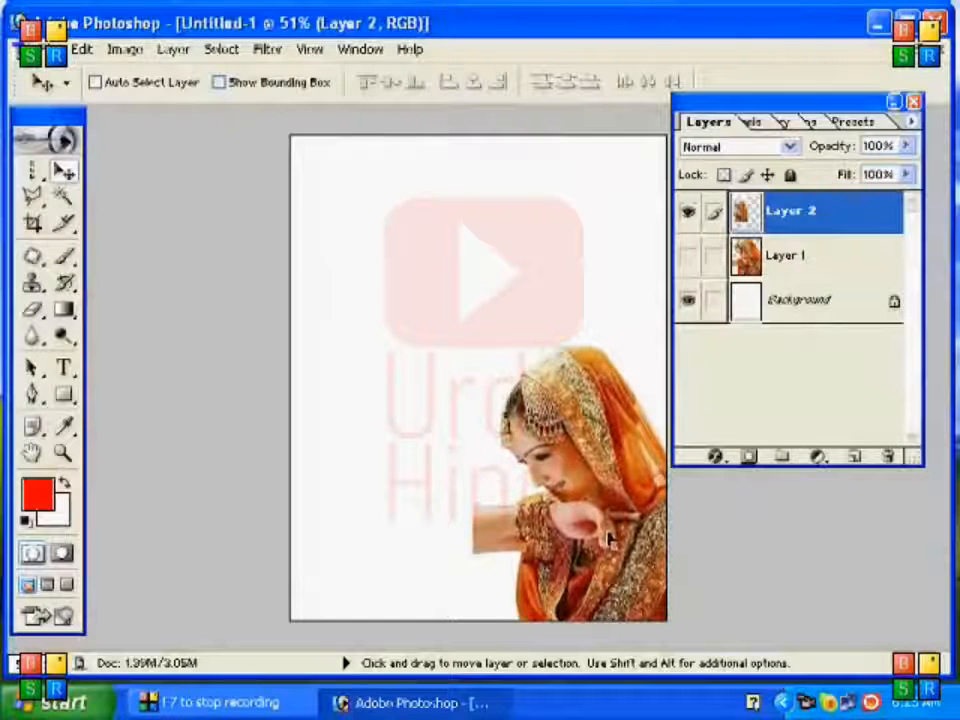
Scale up the second bride cutout on Layer 2 with Free Transform to fill the page
{"action": "key", "text": "ctrl+t"}
{"action": "left_click_drag", "start_coordinate": [471, 343], "coordinate": [283, 131]}
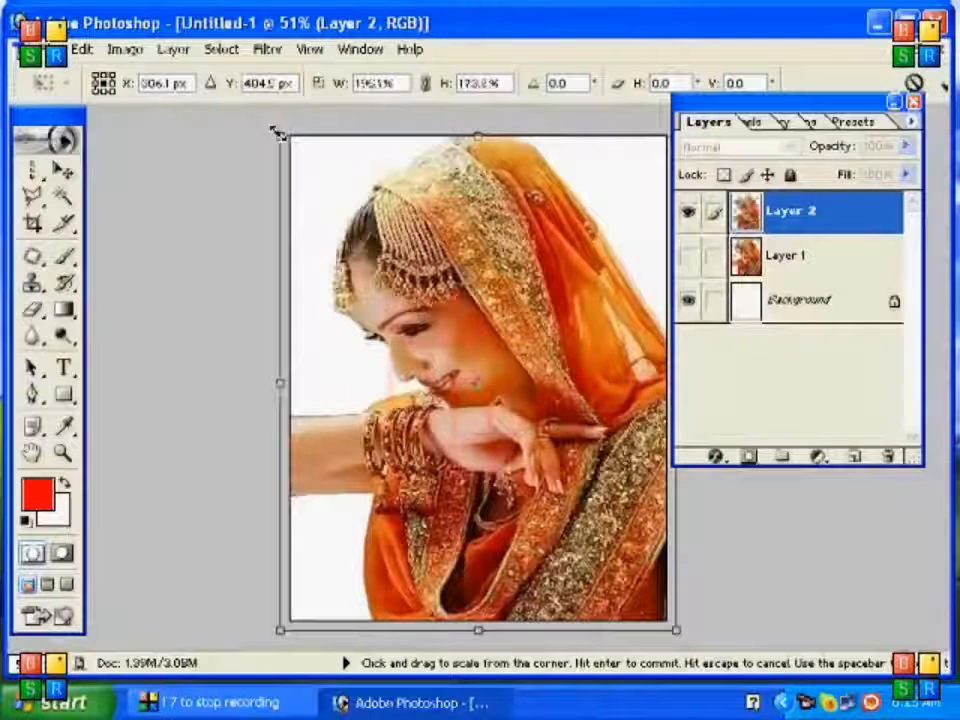
{"action": "key", "text": "Return"}
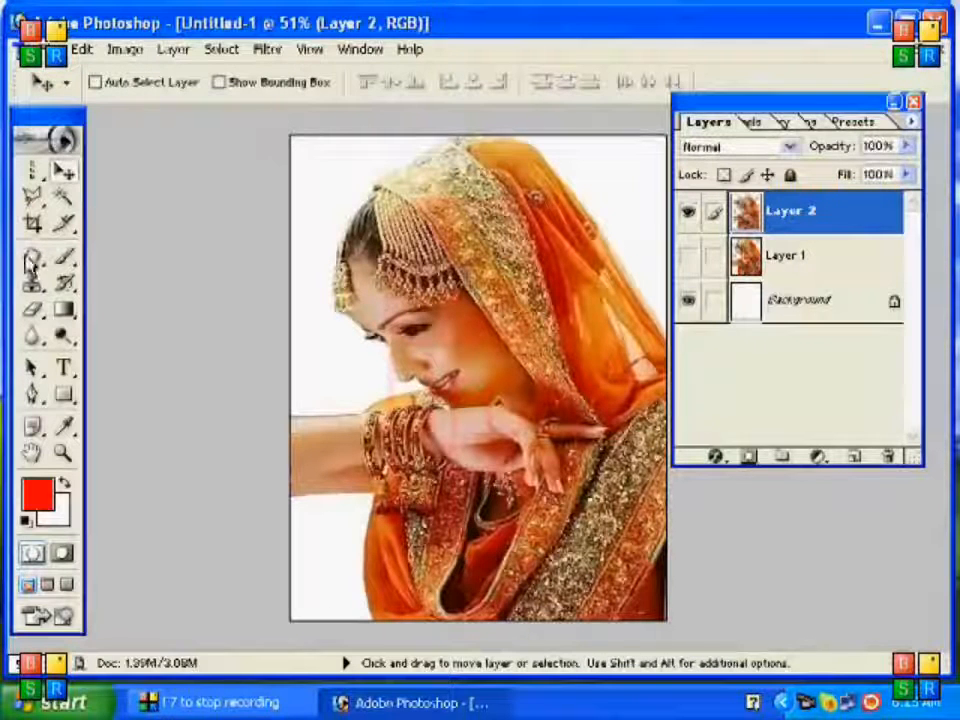
Examine the edges of the polygonal bride cutout on Layer 2 up close in Untitled-1
{"action": "left_click", "coordinate": [62, 453]}
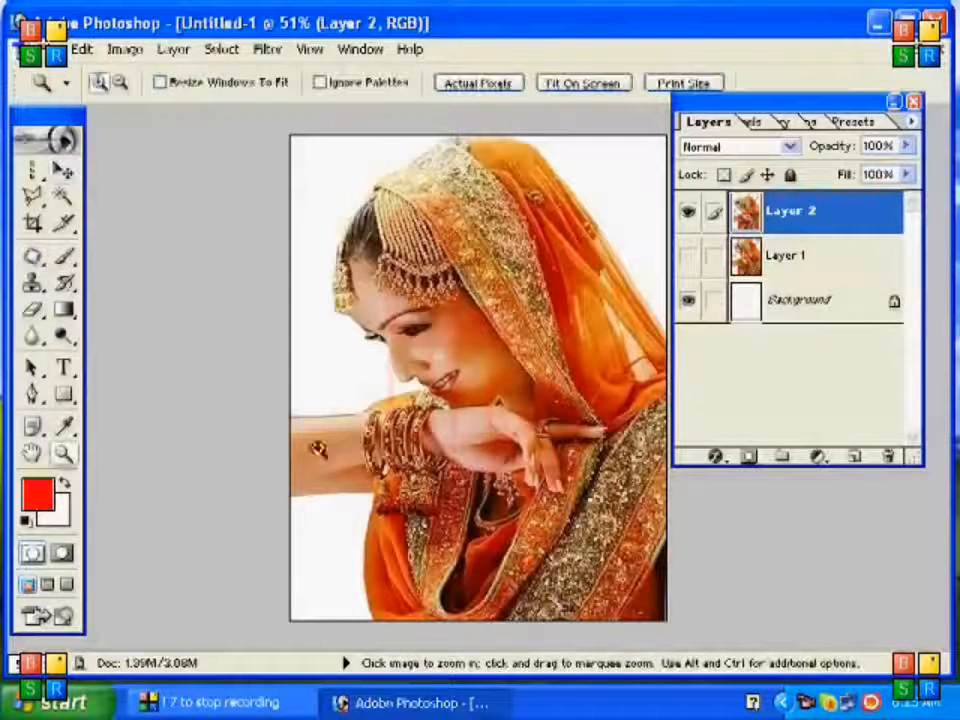
{"action": "left_click", "coordinate": [369, 395]}
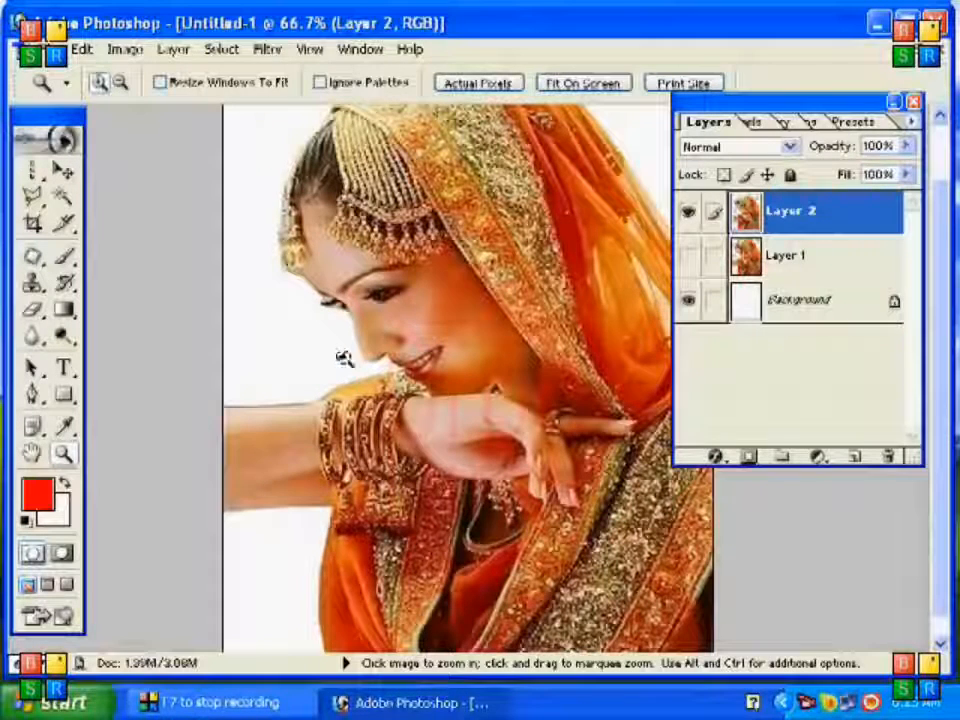
{"action": "key", "text": "space"}
{"action": "left_click_drag", "start_coordinate": [438, 282], "coordinate": [438, 342]}
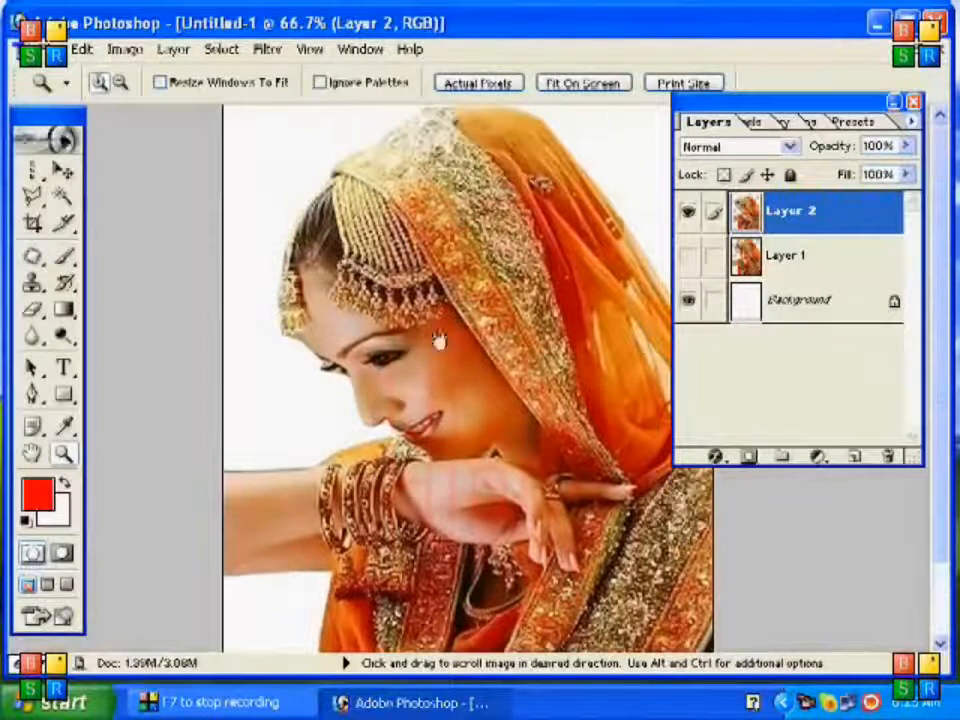
{"action": "left_click_drag", "start_coordinate": [496, 310], "coordinate": [462, 367]}
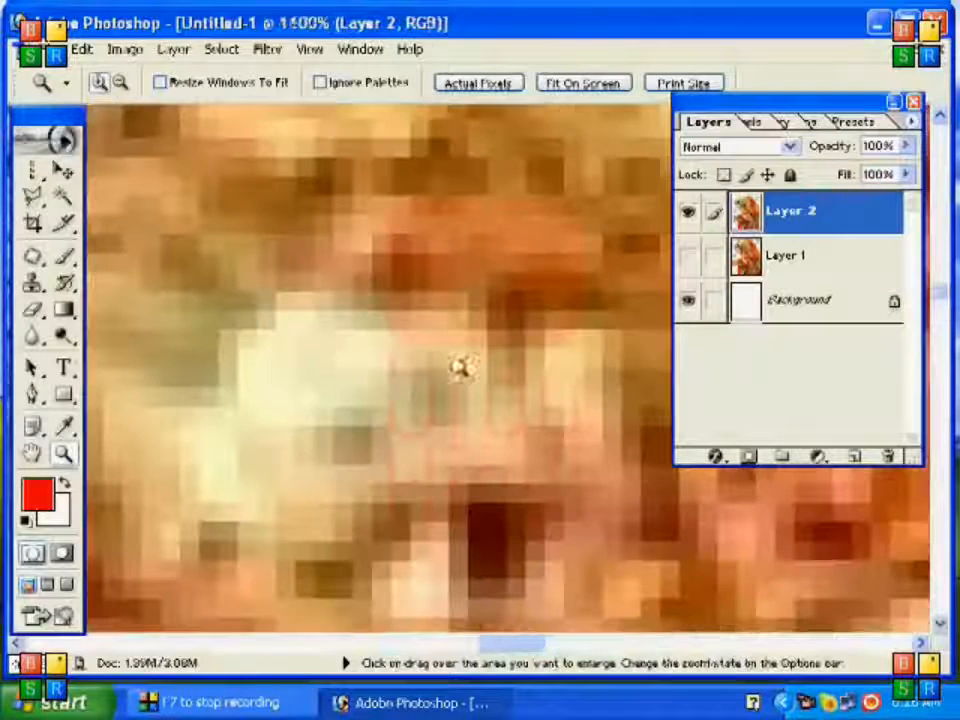
{"action": "left_click", "coordinate": [588, 84]}
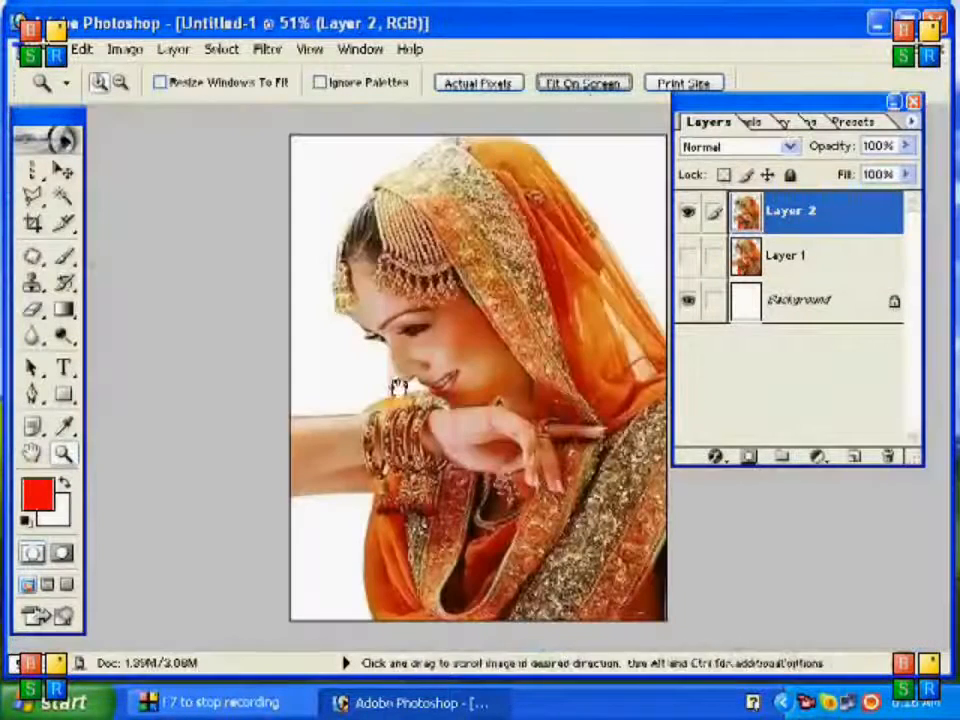
{"action": "left_click", "coordinate": [436, 342]}
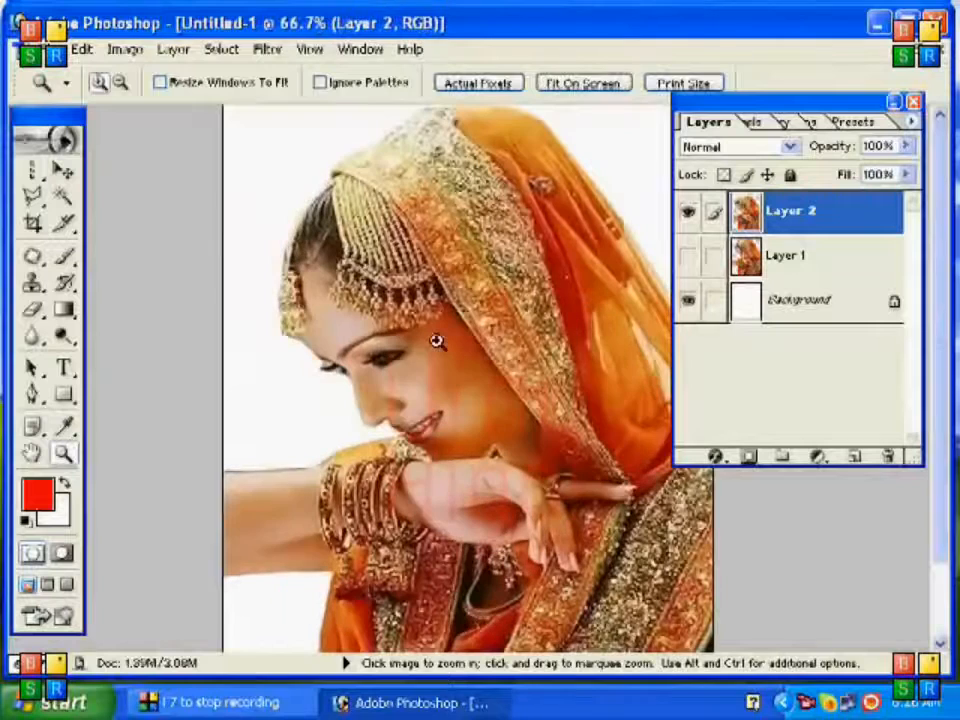
{"action": "key", "text": "space"}
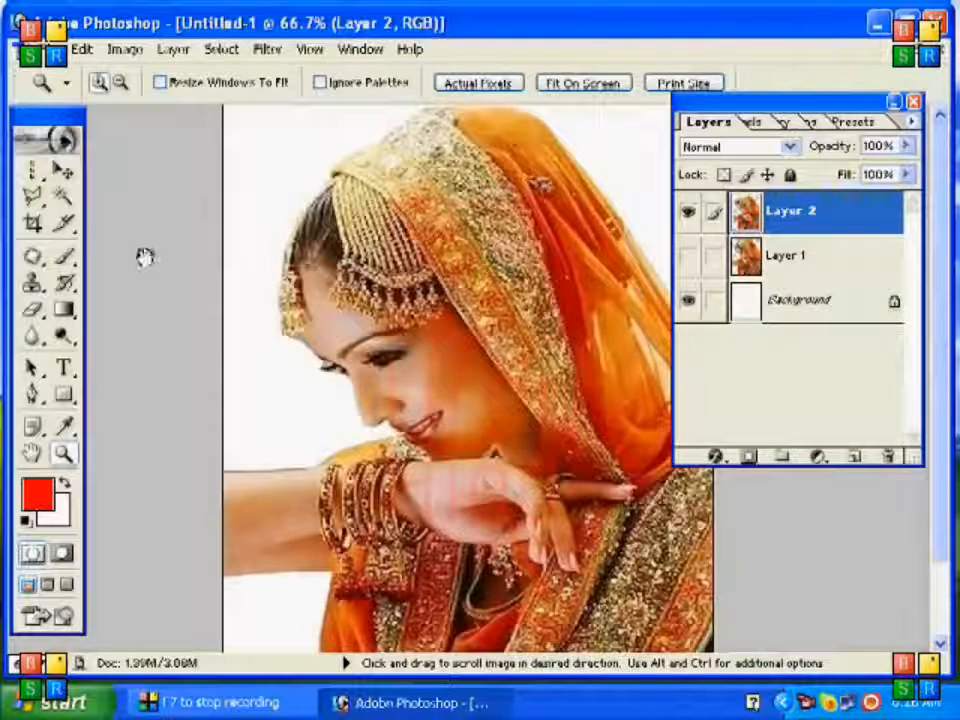
Bring the original bride photo to full view and clear its existing polygonal selection
{"action": "left_click", "coordinate": [921, 50]}
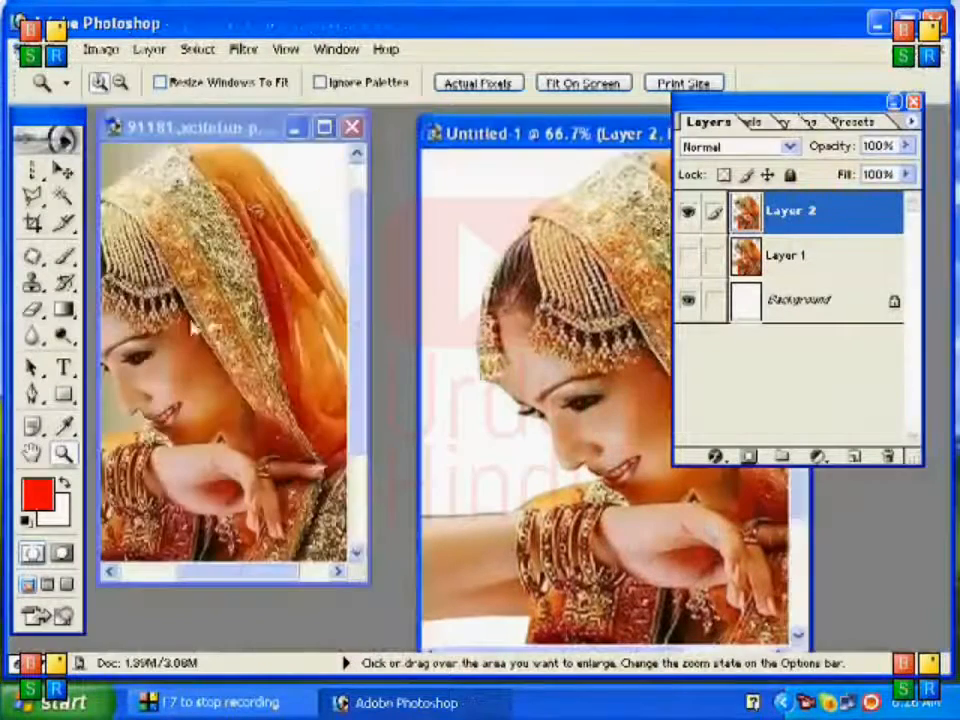
{"action": "left_click", "coordinate": [324, 127]}
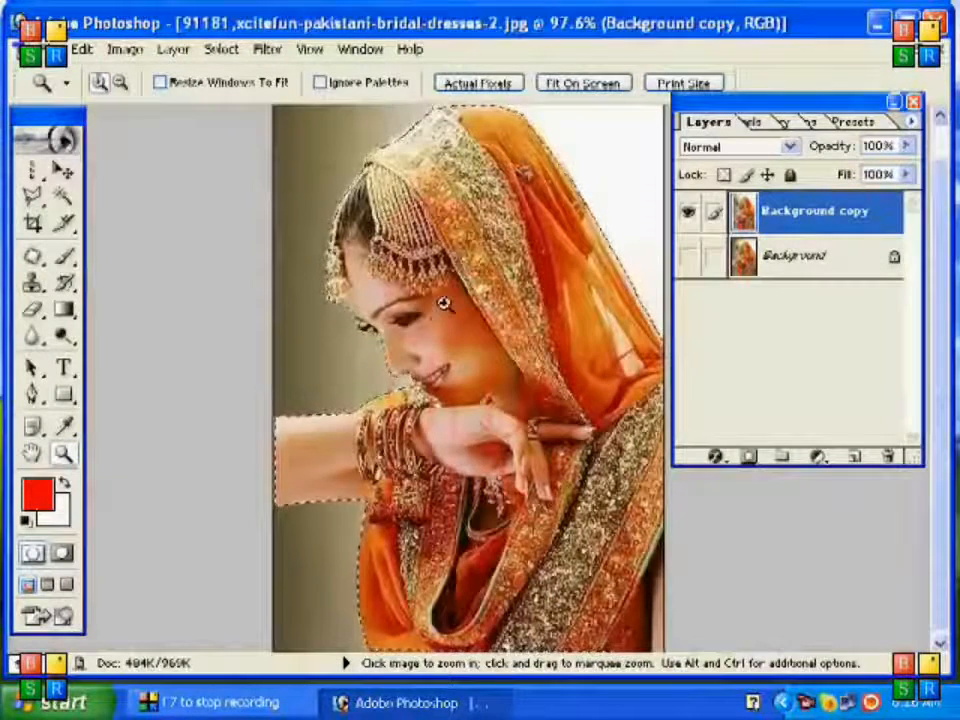
{"action": "key", "text": "v"}
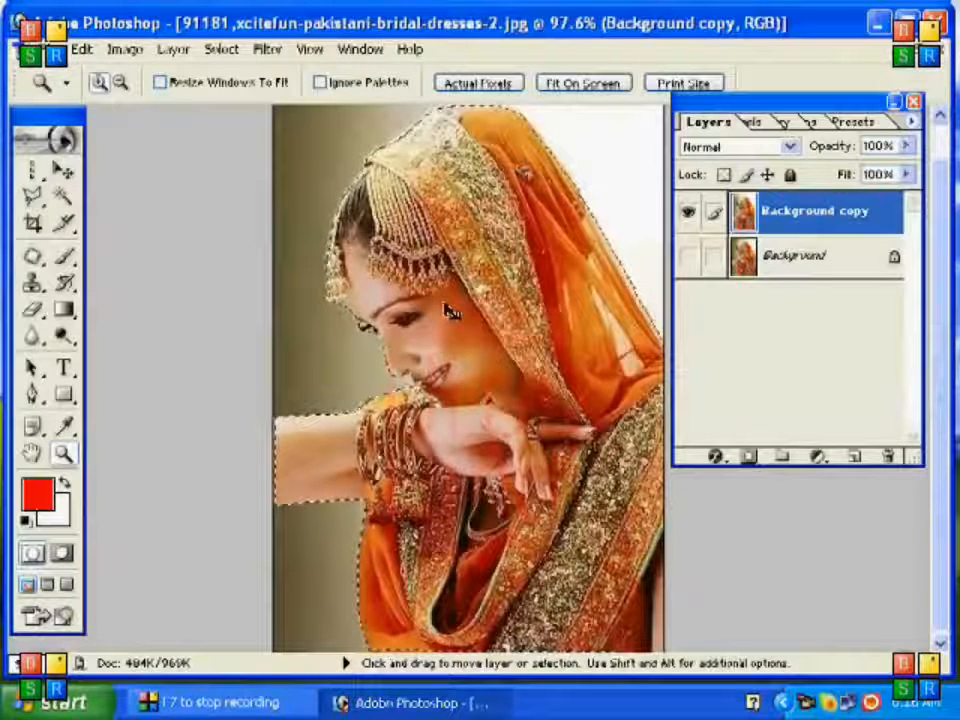
{"action": "key", "text": "ctrl+d"}
Trace a closed Magnetic Lasso selection around the bride's dress, arm, face, headpiece and veil on the Background copy layer
{"action": "left_click_drag", "start_coordinate": [33, 196], "coordinate": [103, 250]}
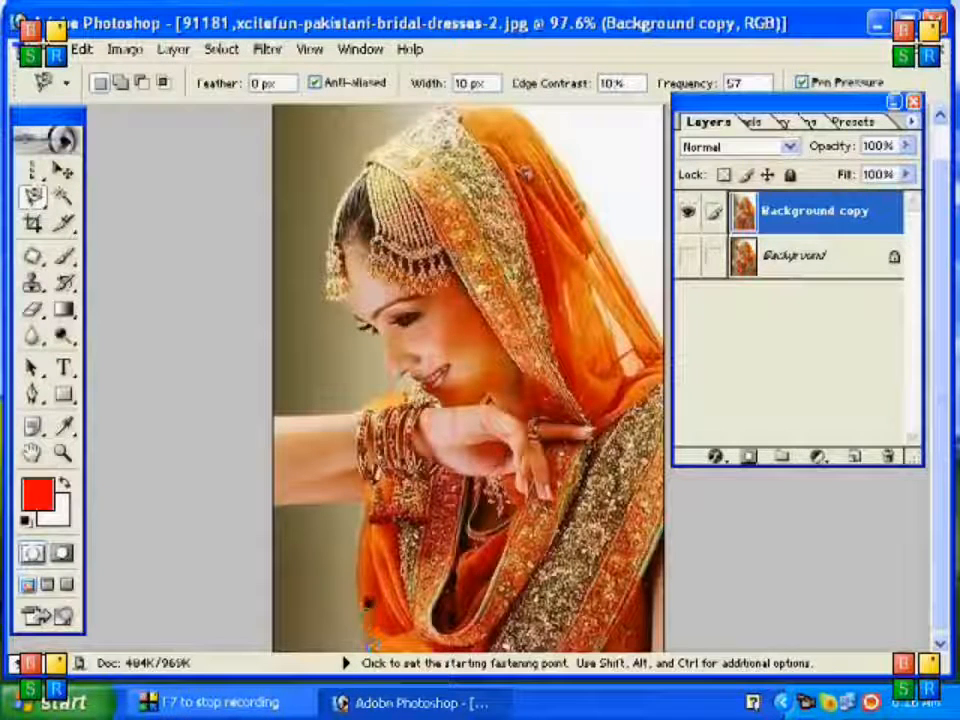
{"action": "left_click", "coordinate": [365, 590]}
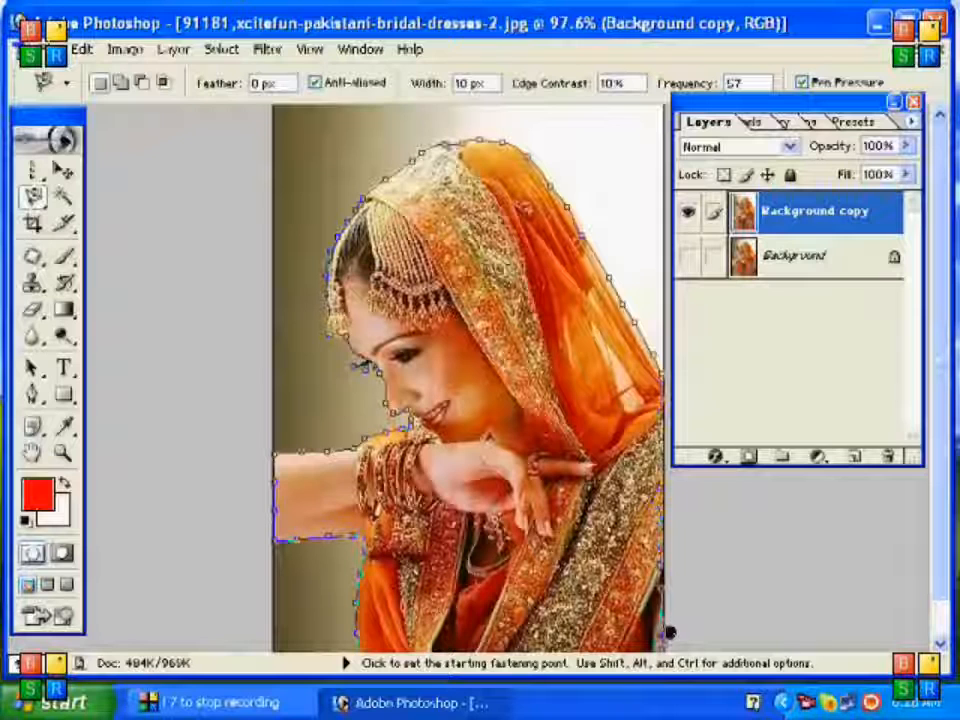
{"action": "scroll", "coordinate": [668, 632], "scroll_direction": "down", "scroll_amount": 1}
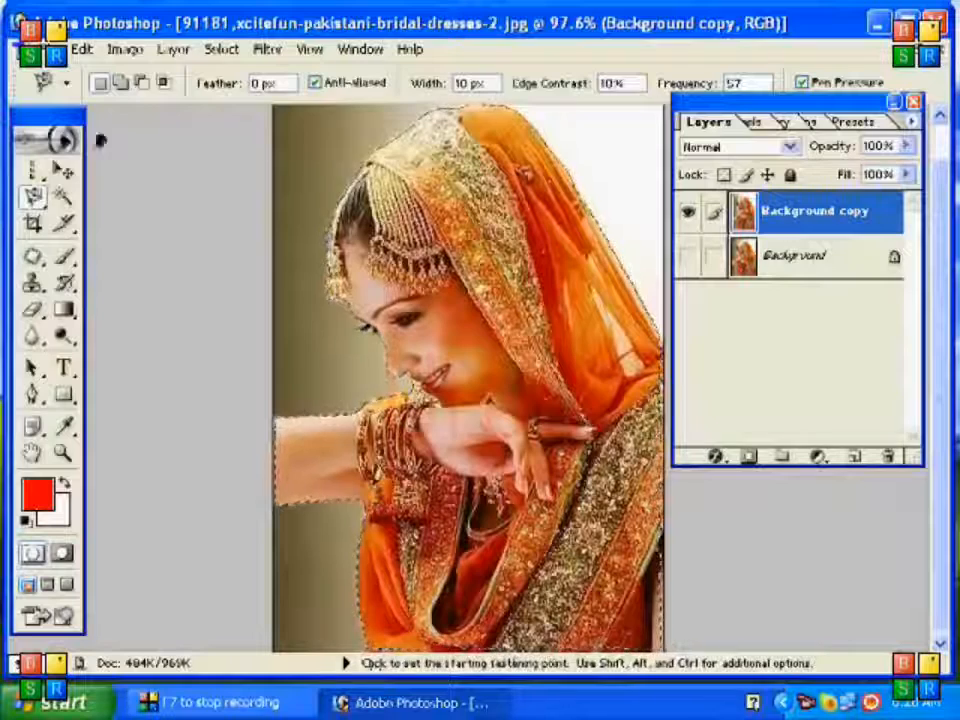
With the Move tool active, show both documents side by side, hide Layer 2 in Untitled-1, and make the photo active again
{"action": "left_click", "coordinate": [62, 172]}
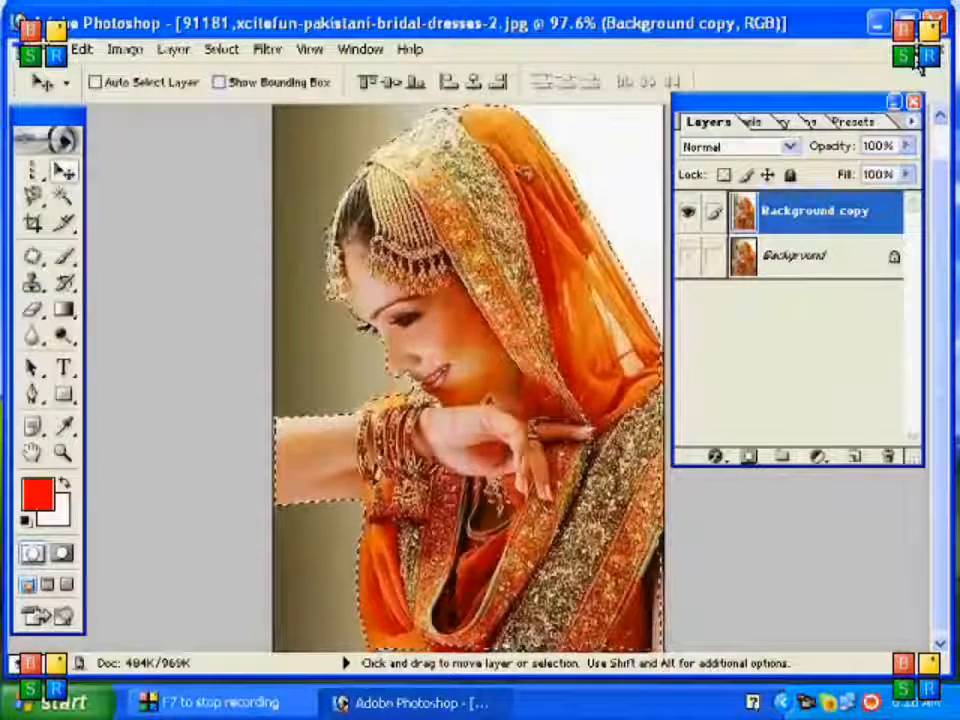
{"action": "left_click", "coordinate": [920, 52]}
{"action": "left_click", "coordinate": [585, 186]}
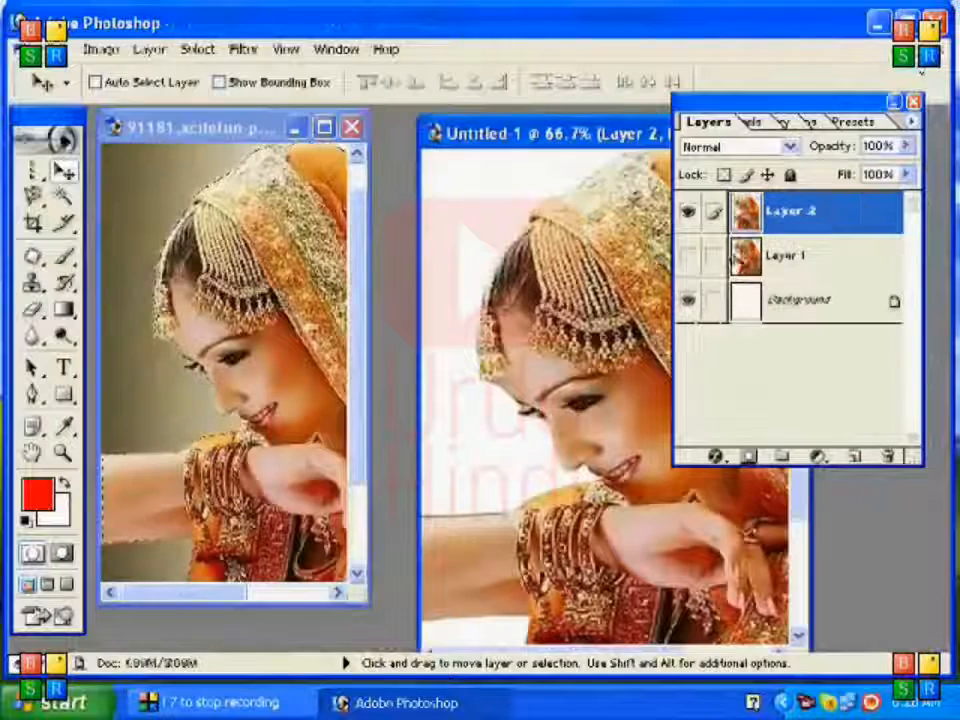
{"action": "left_click", "coordinate": [687, 212]}
{"action": "left_click", "coordinate": [283, 272]}
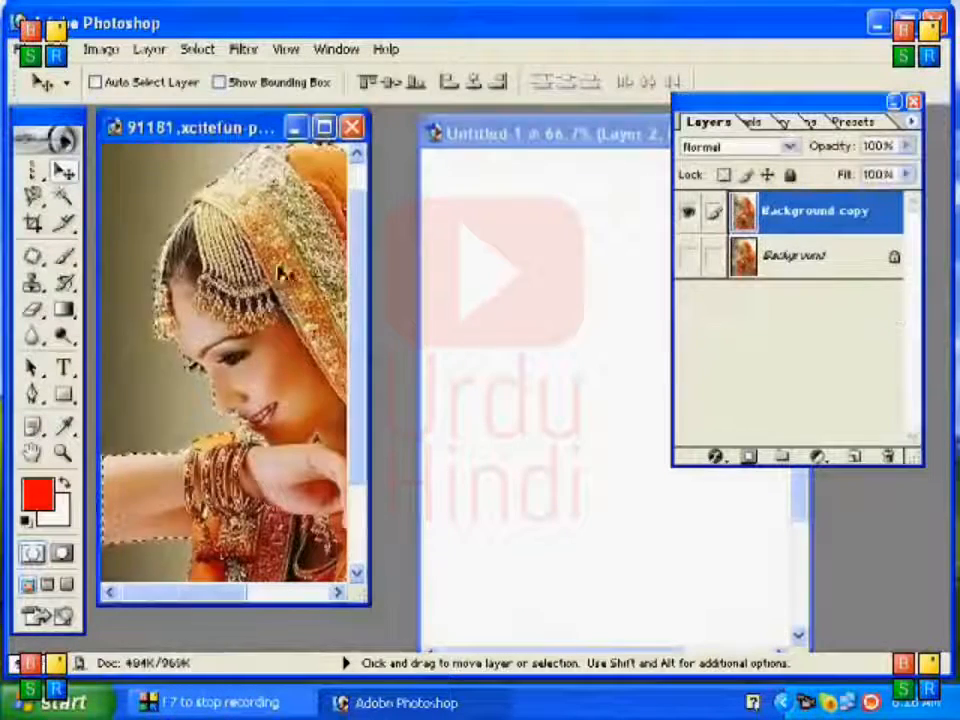
Move the magnetic bride selection into Untitled-1 as a third cutout and place it in the page's lower-right corner
{"action": "left_click_drag", "start_coordinate": [283, 272], "coordinate": [535, 185]}
{"action": "double_click", "coordinate": [549, 146]}
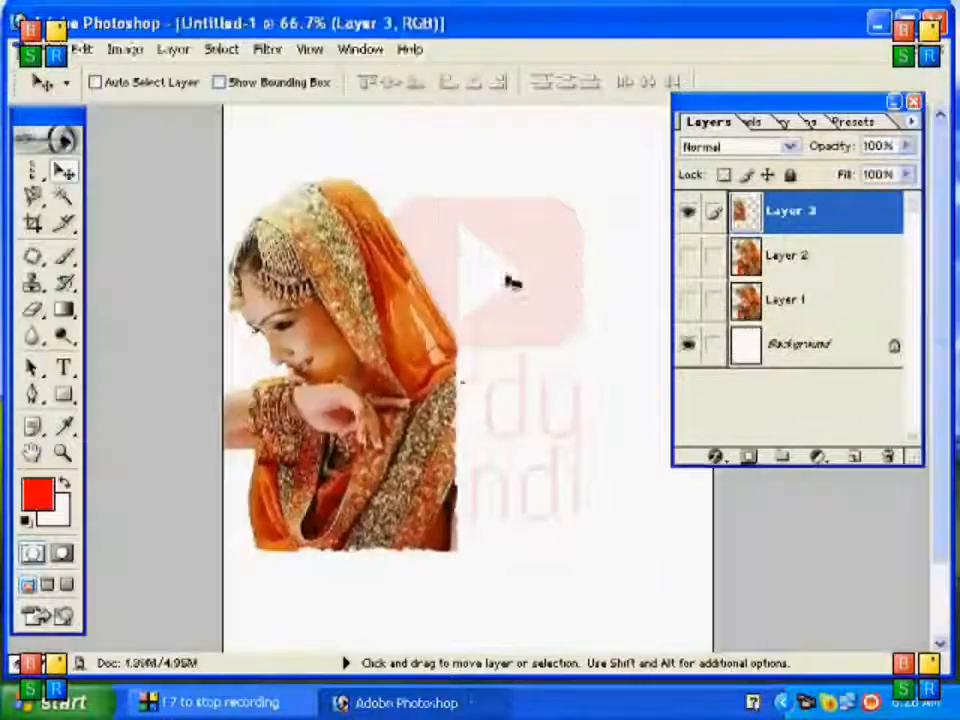
{"action": "left_click_drag", "start_coordinate": [350, 420], "coordinate": [617, 537]}
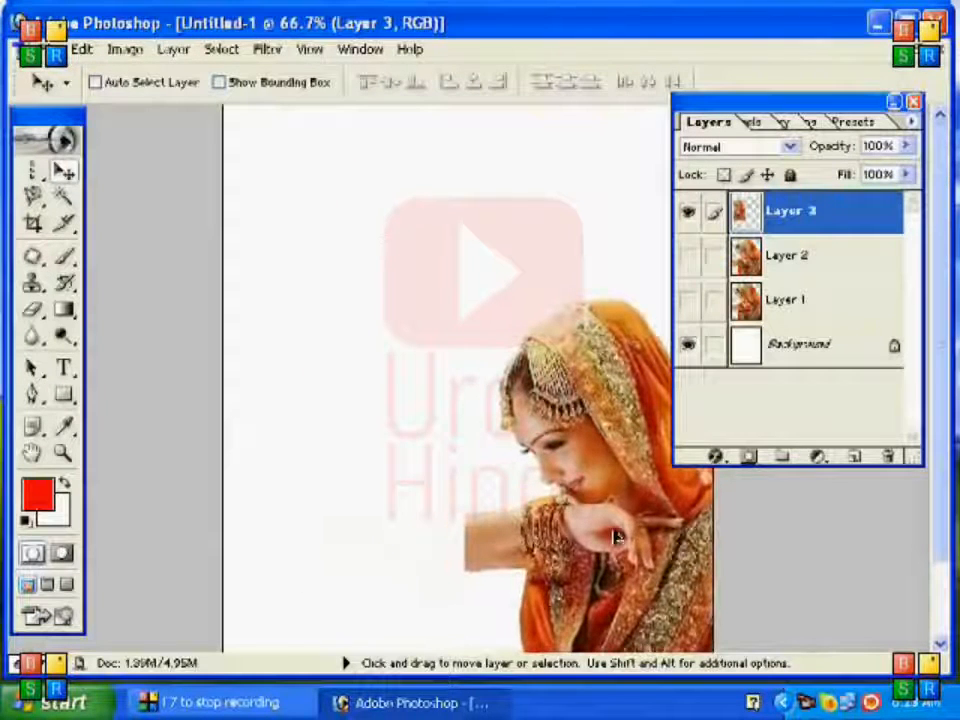
Scale up the third bride cutout on Layer 3 with Free Transform toward the page's upper-left corner
{"action": "key", "text": "ctrl+t"}
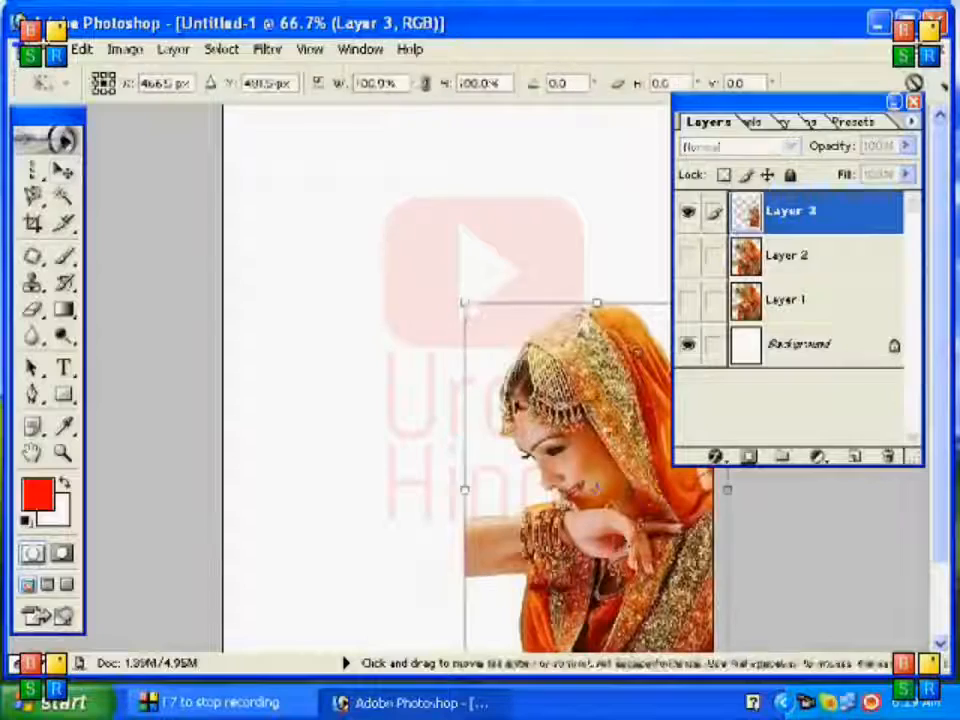
{"action": "left_click_drag", "start_coordinate": [464, 302], "coordinate": [183, 70]}
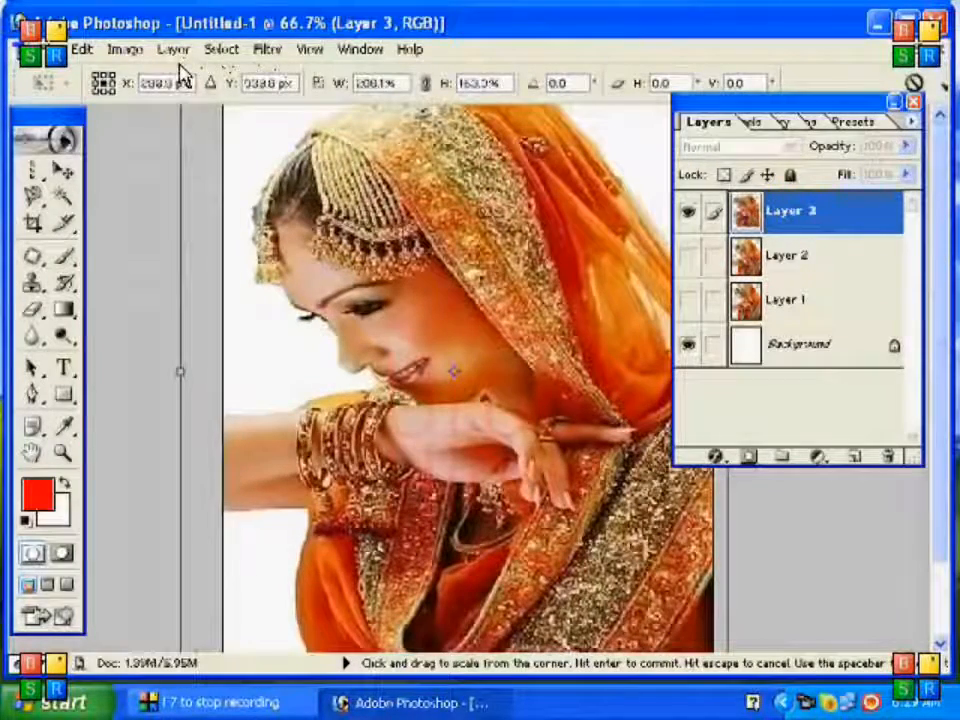
{"action": "key", "text": "Return"}
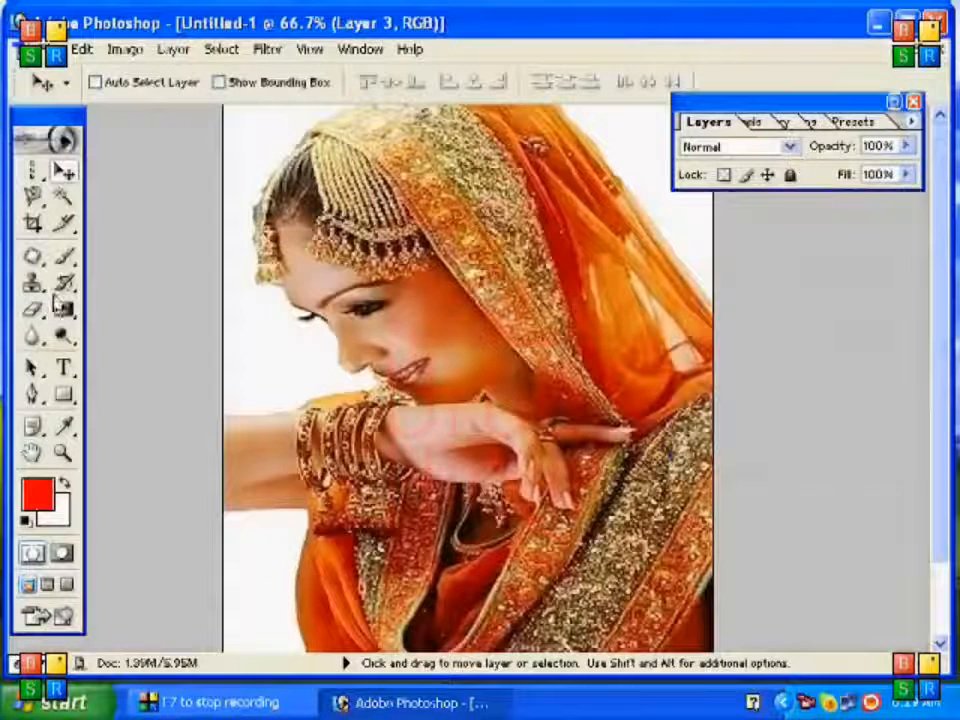
Inspect the Layer 3 cutout's edges, and stretch its bottom edge down past the page's lower edge with Free Transform
{"action": "left_click", "coordinate": [62, 453]}
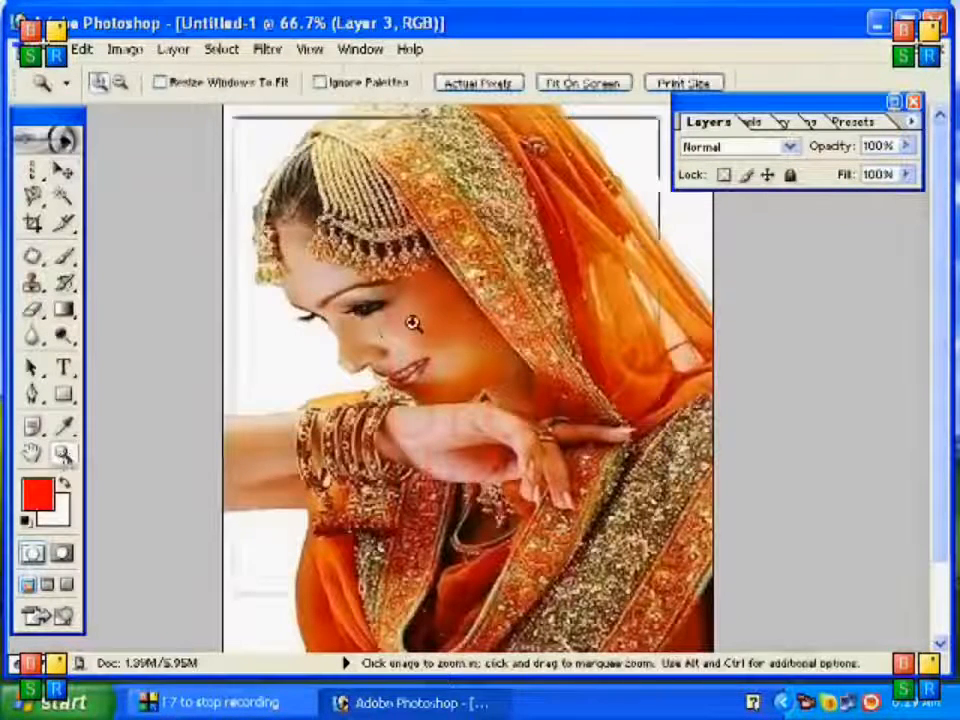
{"action": "left_click", "coordinate": [412, 322]}
{"action": "key", "text": "space"}
{"action": "left_click_drag", "start_coordinate": [390, 323], "coordinate": [363, 315]}
{"action": "scroll", "coordinate": [363, 315], "scroll_direction": "down", "scroll_amount": 5}
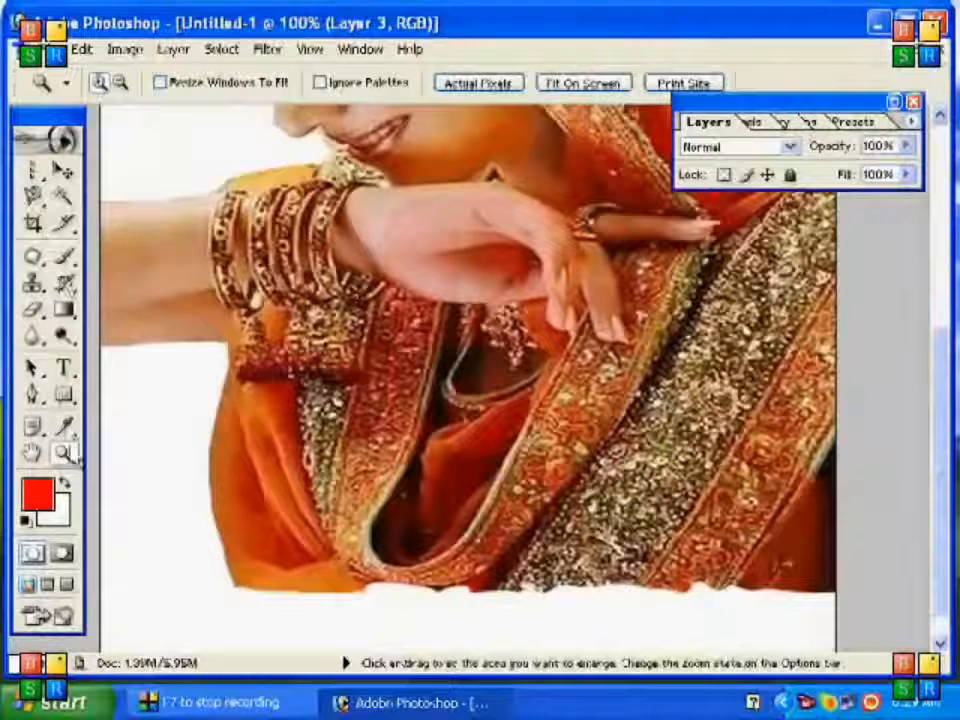
{"action": "left_click", "coordinate": [588, 86]}
{"action": "left_click", "coordinate": [63, 171]}
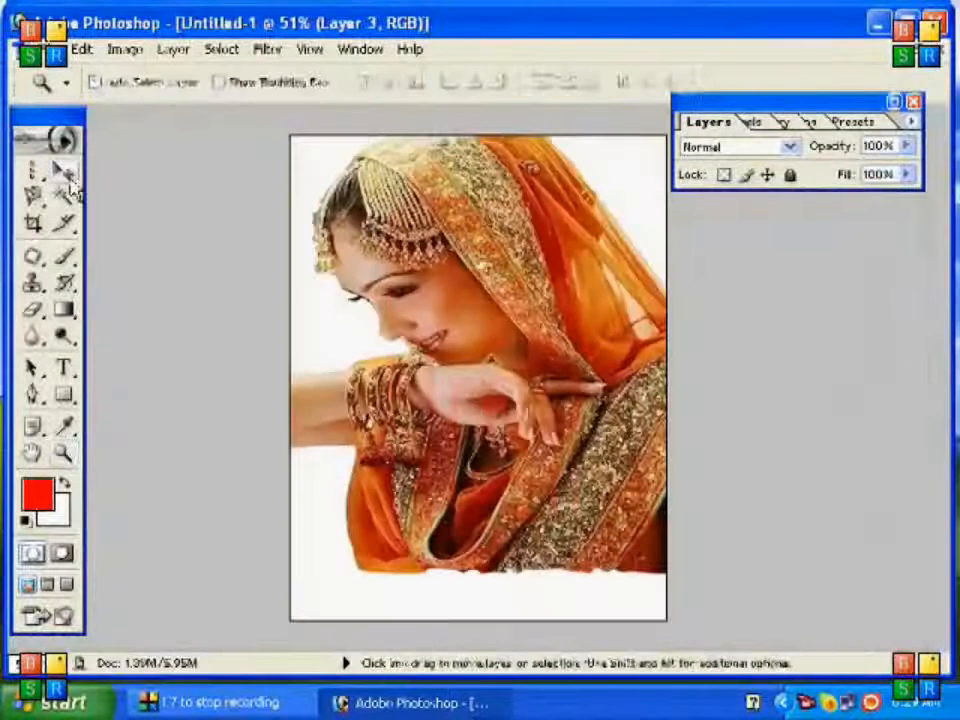
{"action": "key", "text": "ctrl+t"}
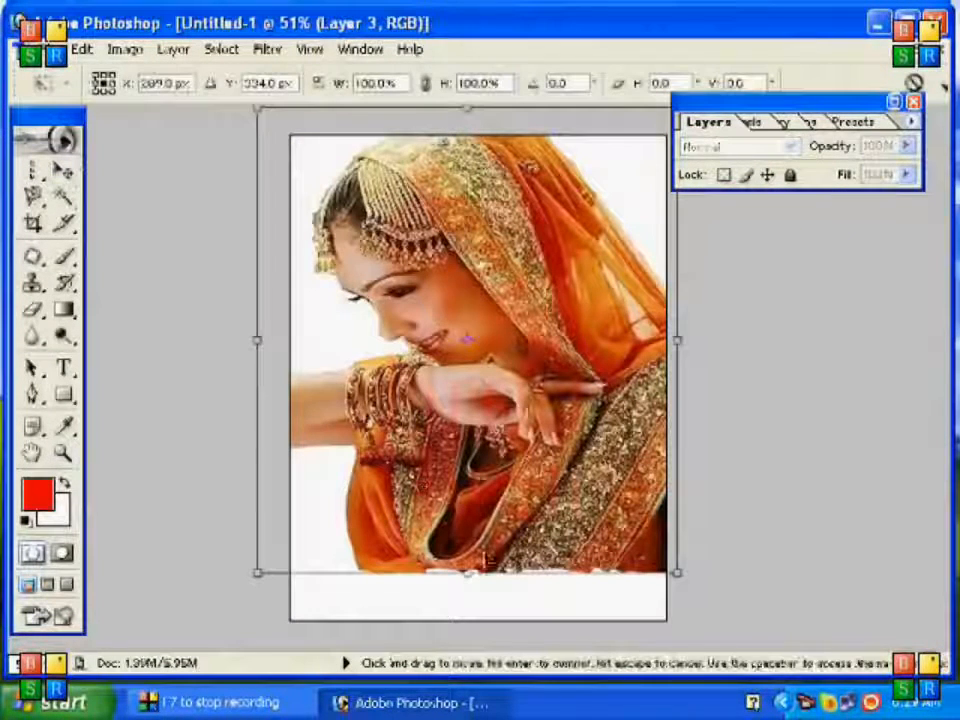
{"action": "left_click_drag", "start_coordinate": [476, 574], "coordinate": [478, 635]}
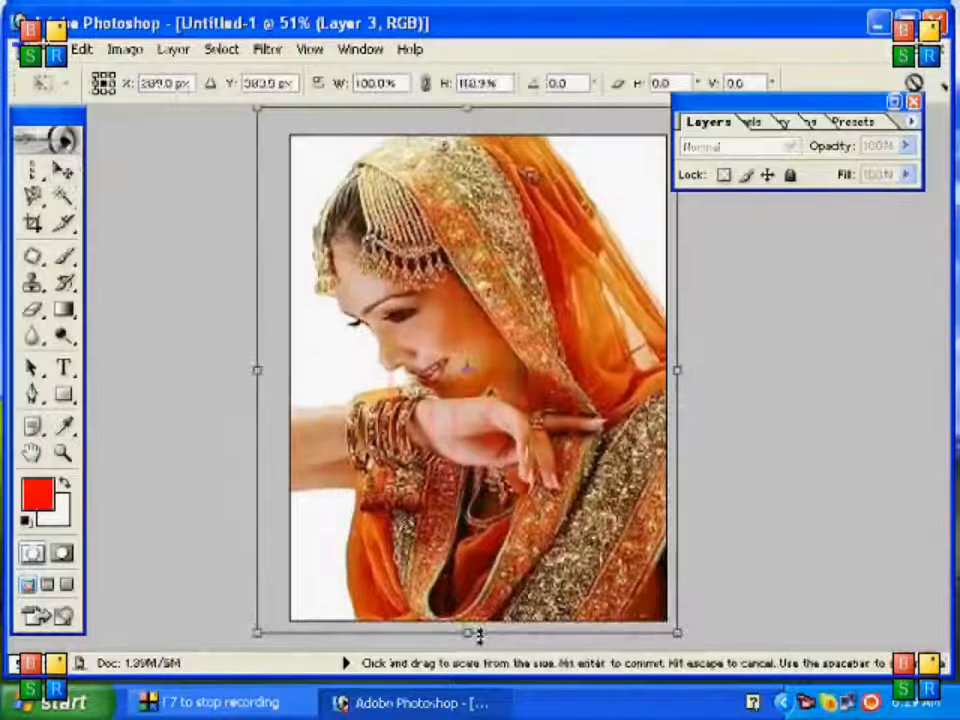
{"action": "key", "text": "Return"}
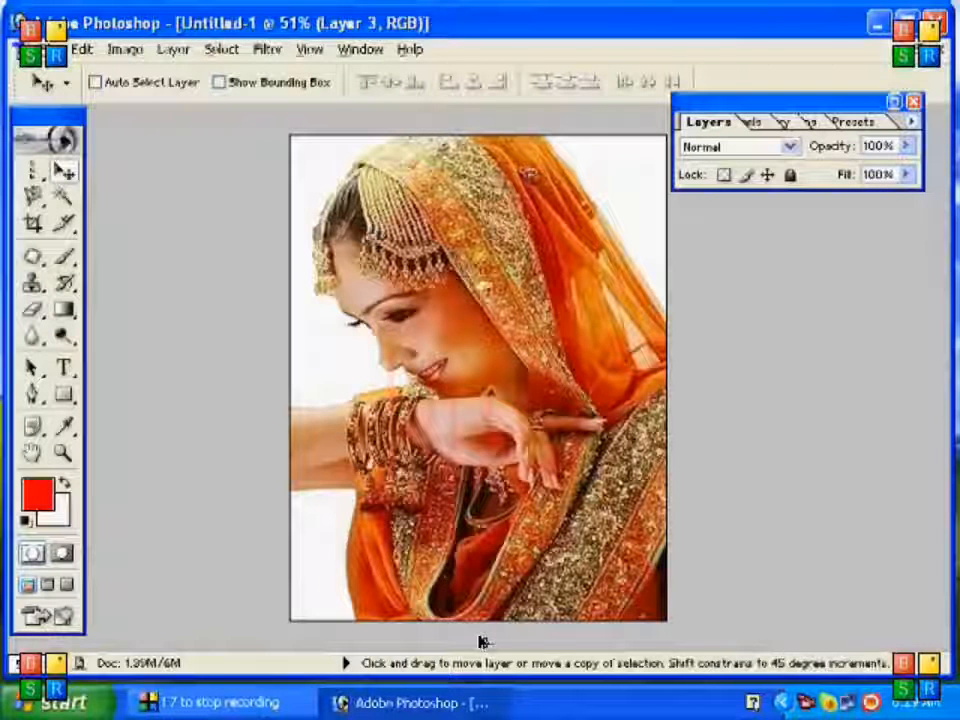
{"action": "key", "text": "F7"}
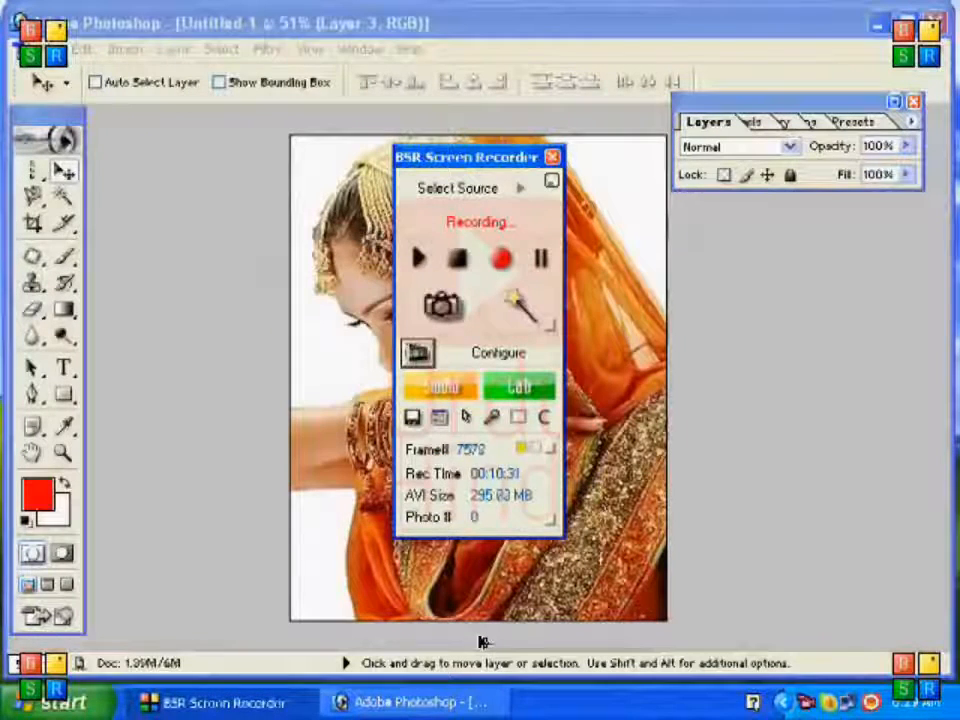